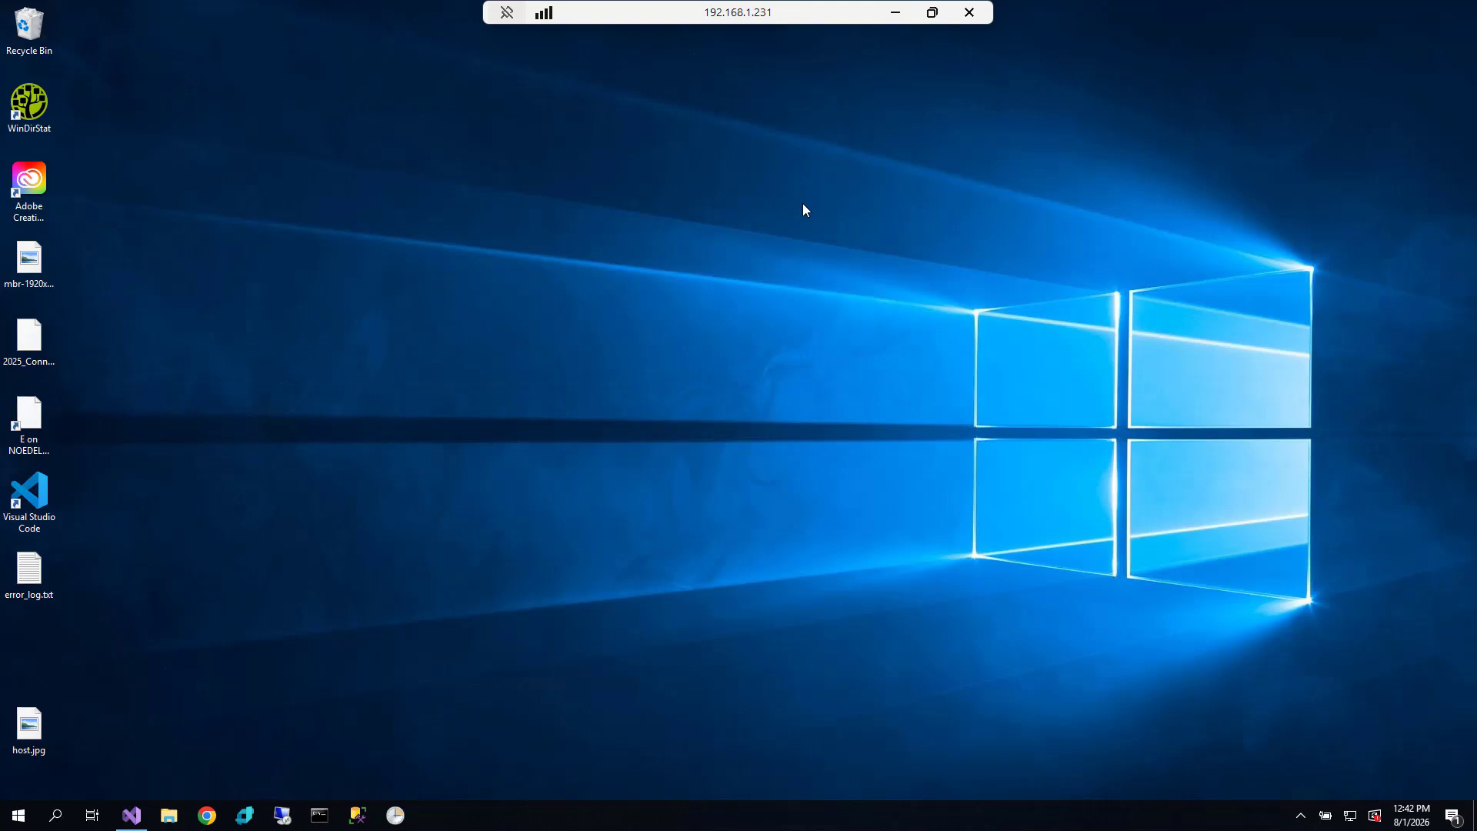
# Open This PC in File Explorer to check the free space on the local and network drives
pyautogui.click(168, 815)
pyautogui.click(323, 355)
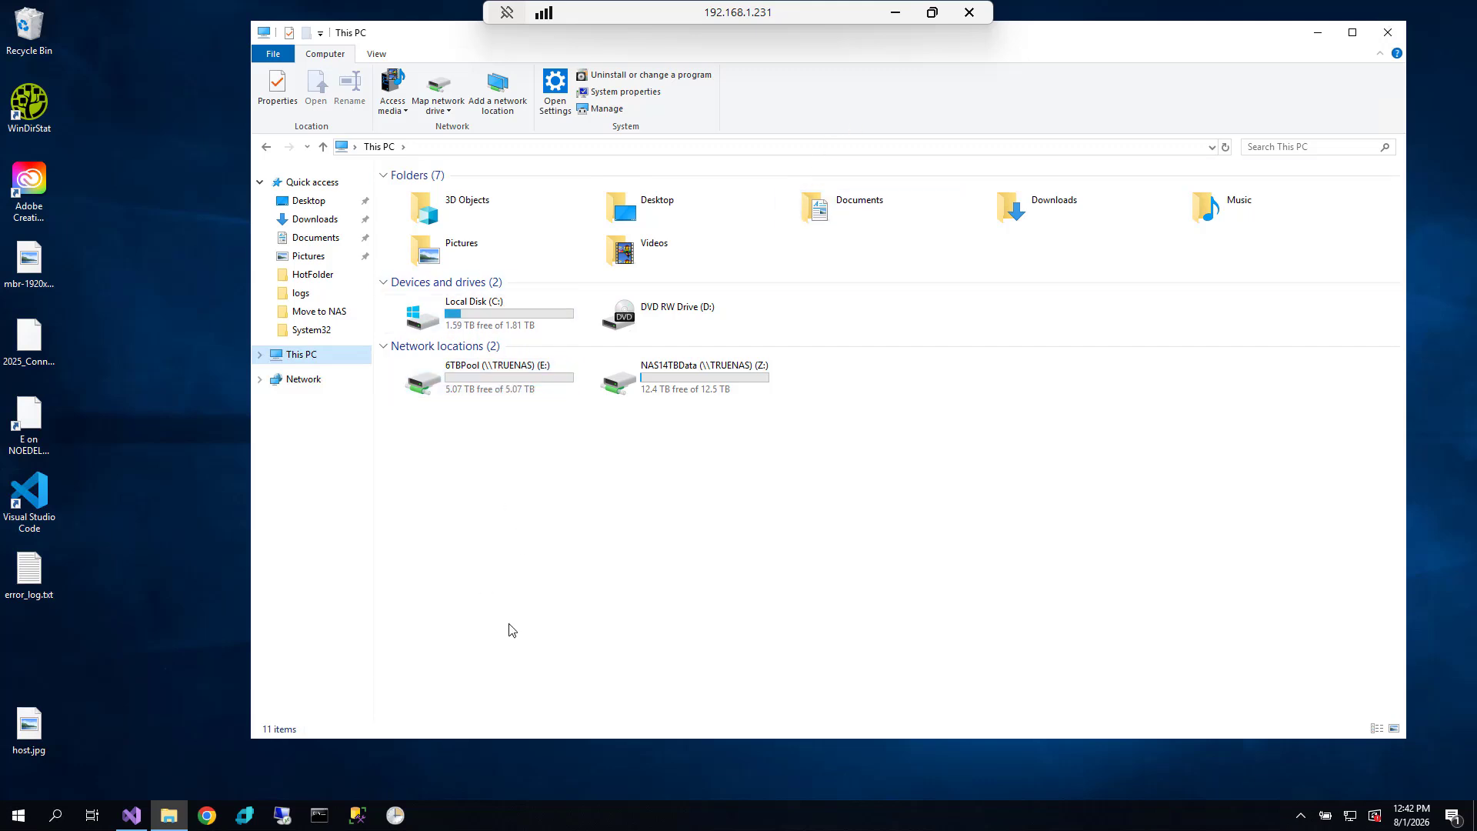
# Launch Disk Cleanup for drive C:, minimize File Explorer and move the cleanup window to the middle of the desktop
pyautogui.click(31, 822)
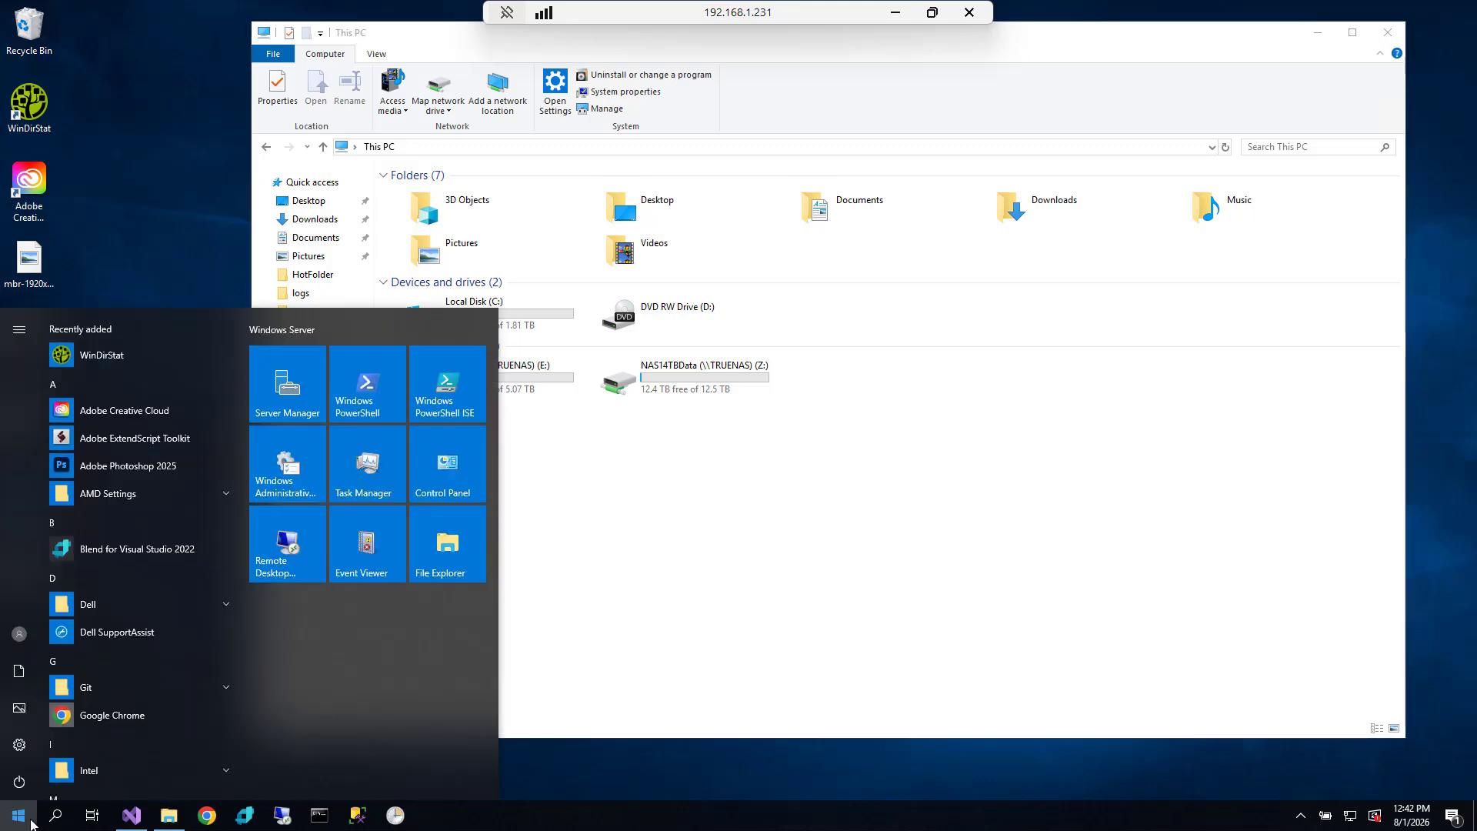
pyautogui.write('disk')
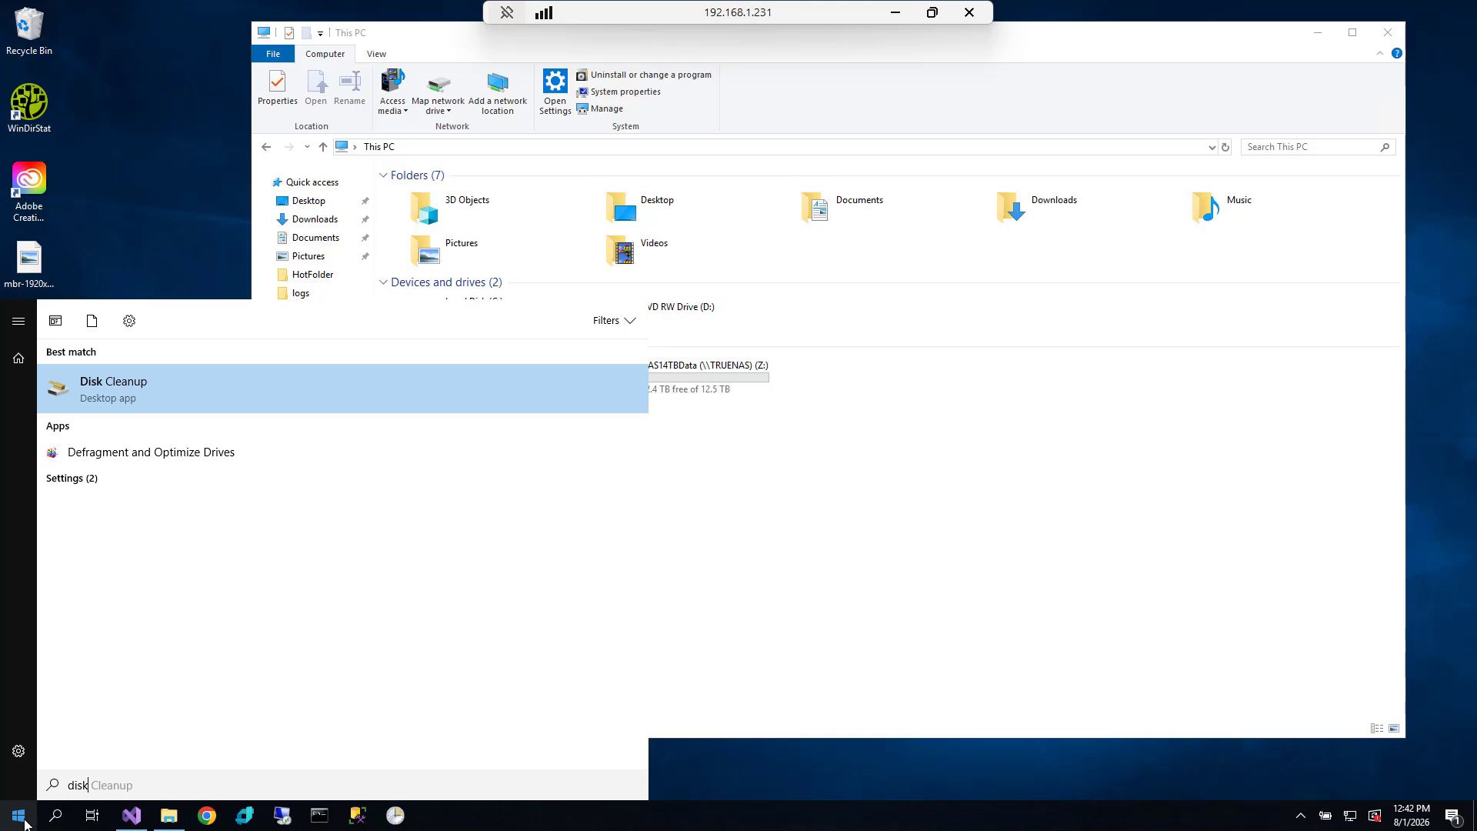
pyautogui.click(123, 377)
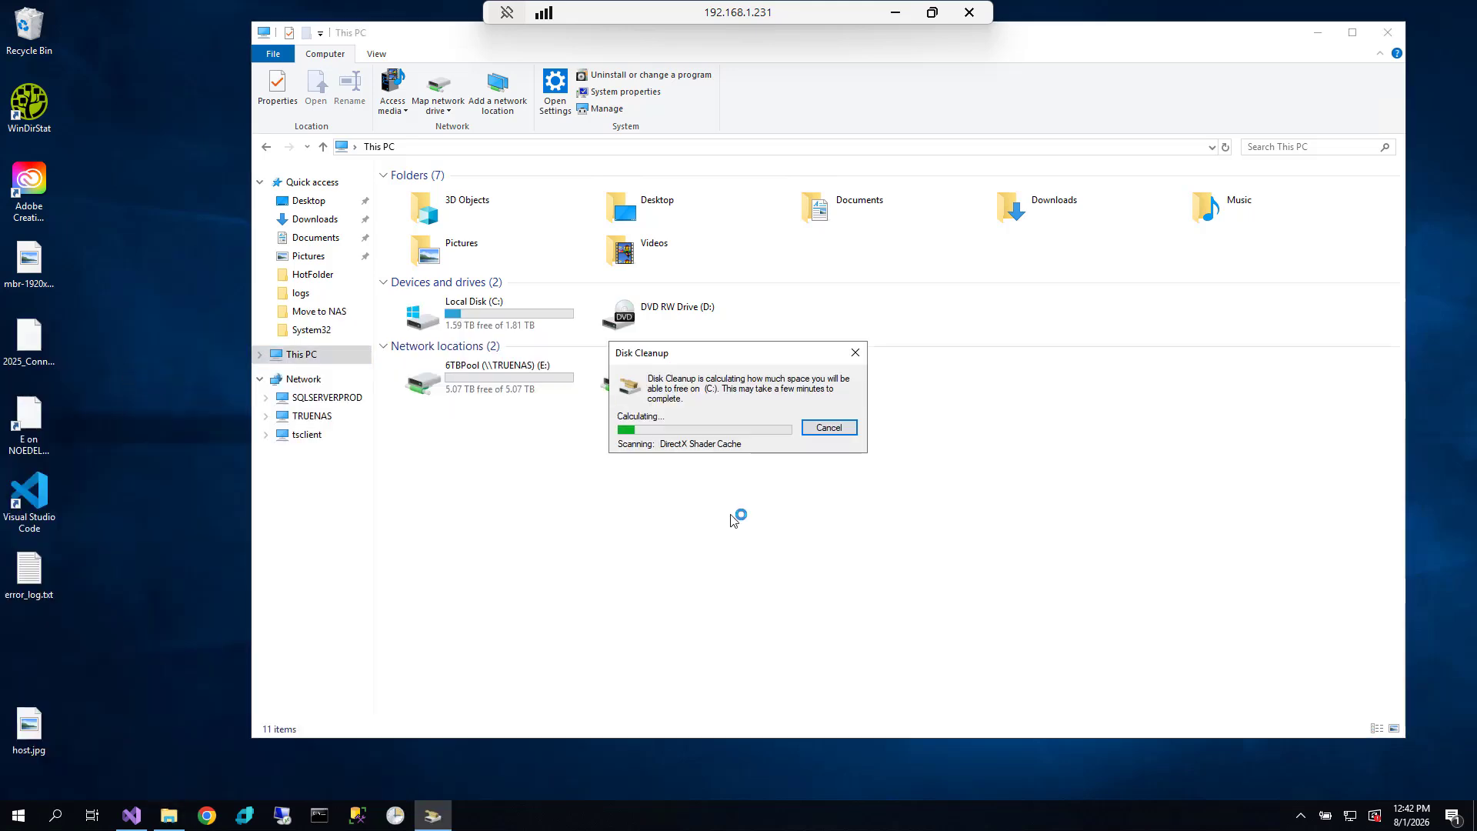
pyautogui.click(1318, 32)
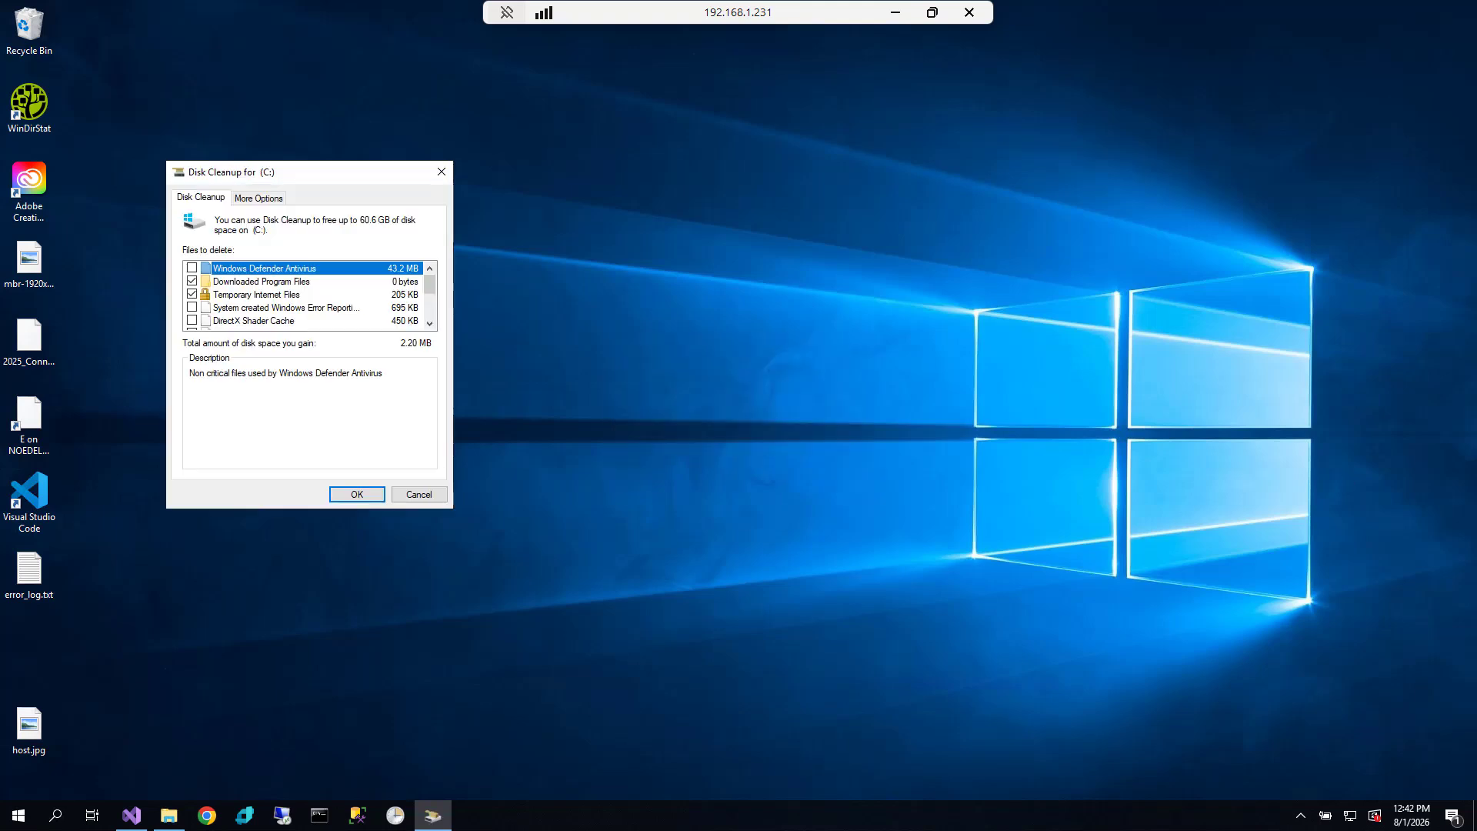
pyautogui.moveTo(401, 177); pyautogui.dragTo(830, 262)
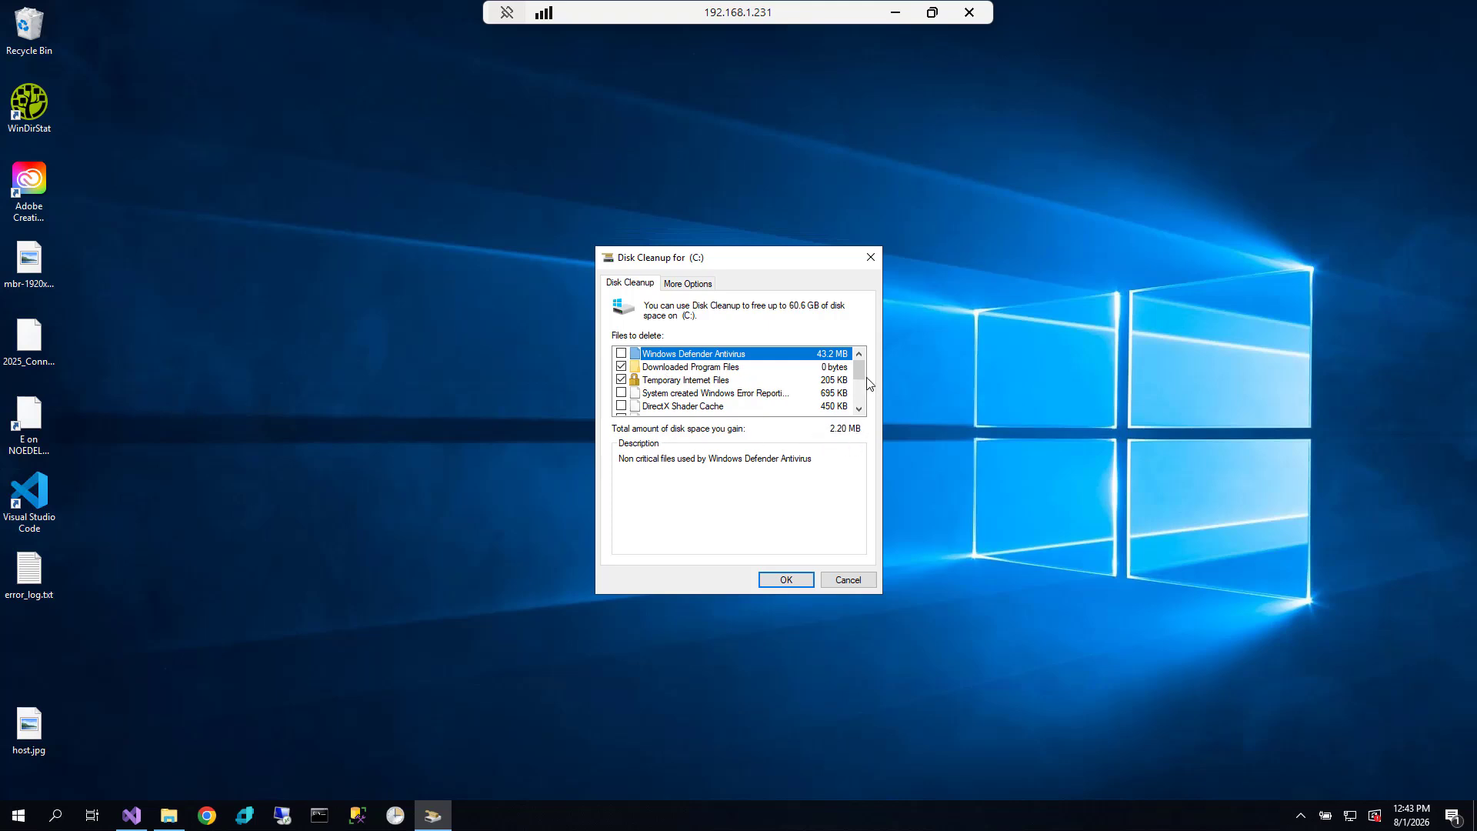
# Mark Downloads for deletion in Disk Cleanup and review the remaining file categories
pyautogui.moveTo(863, 372); pyautogui.dragTo(863, 389)
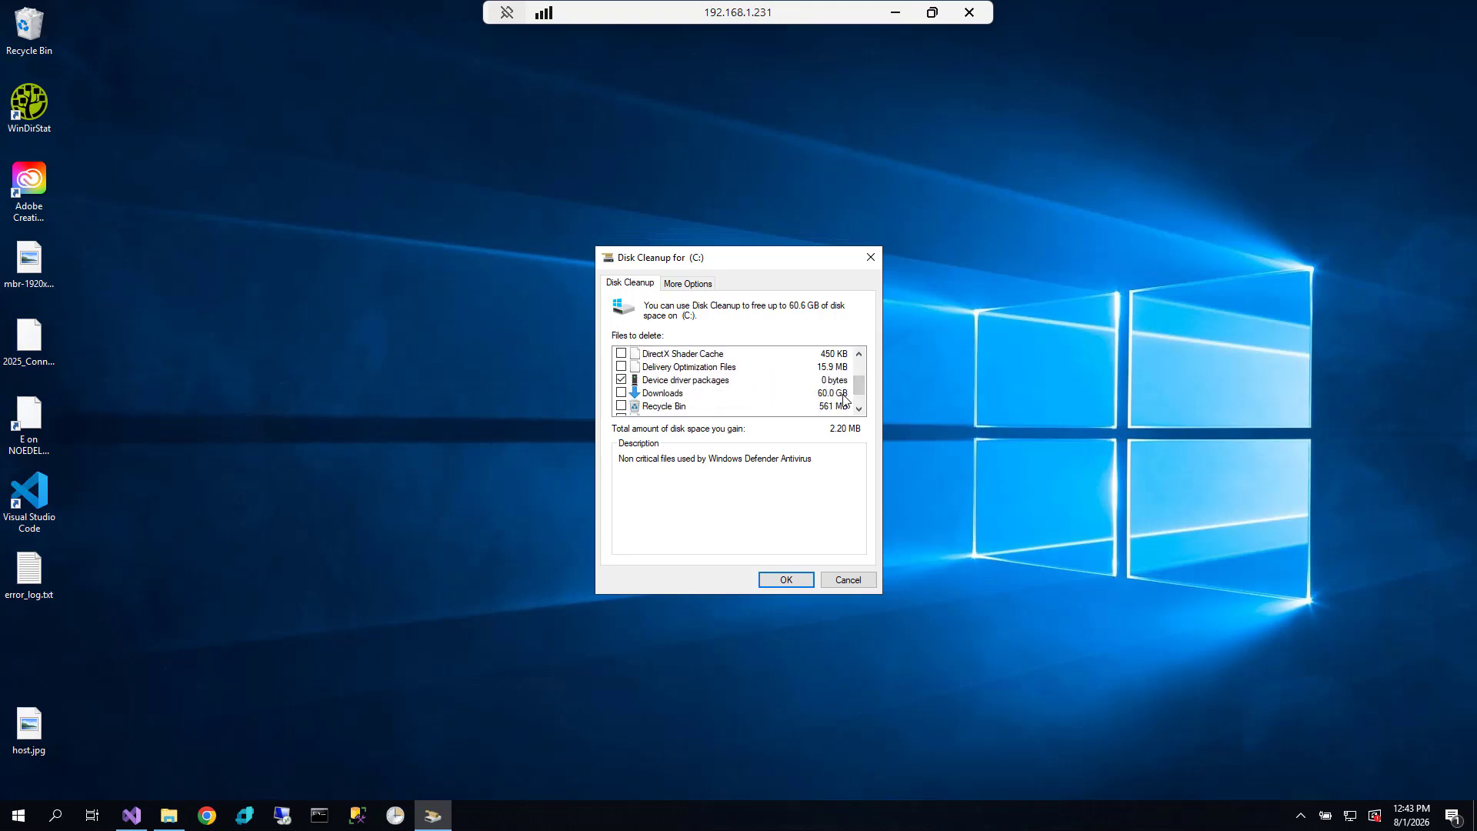
pyautogui.click(846, 394)
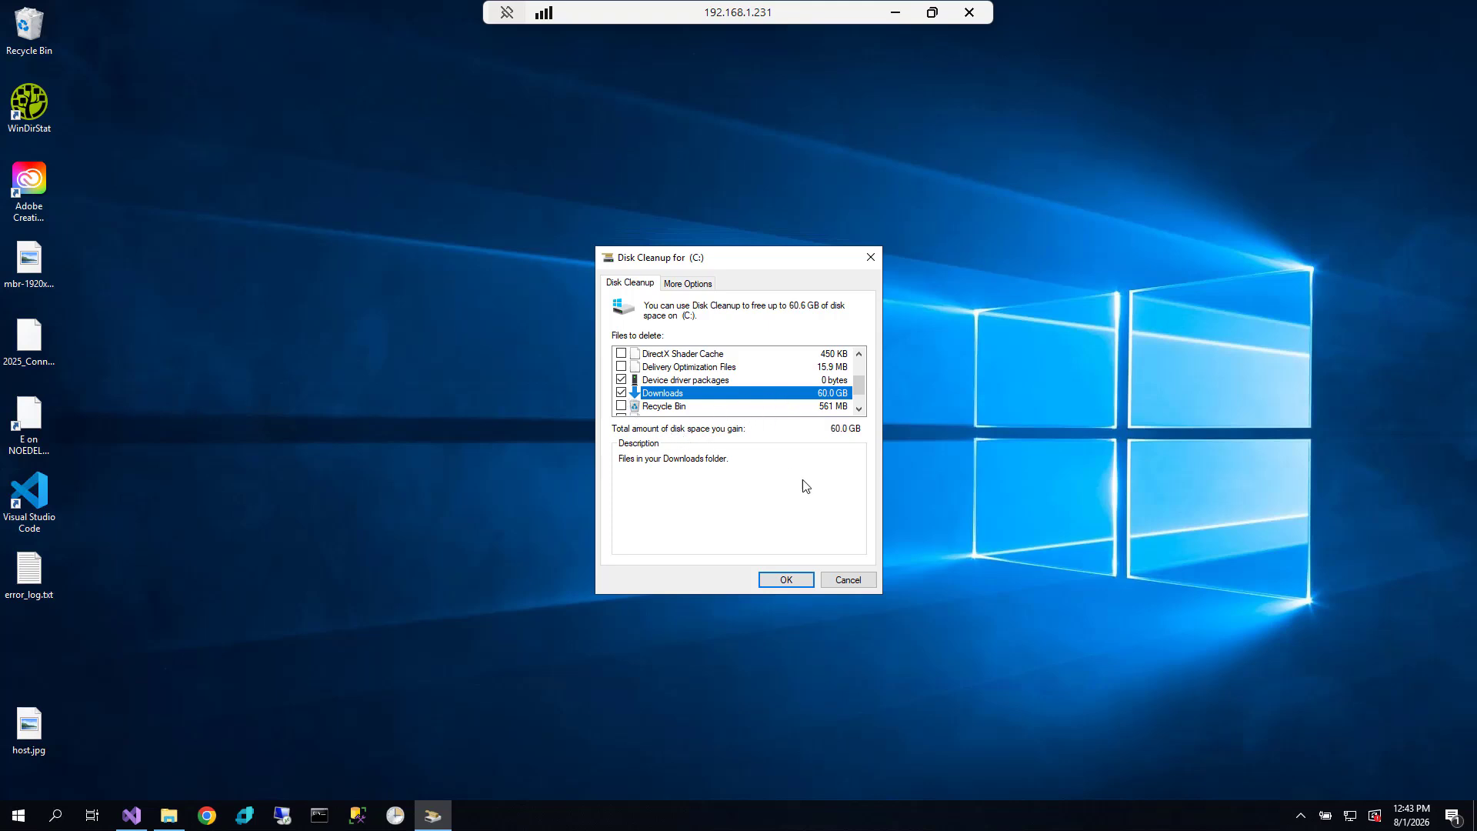
pyautogui.click(859, 410)
pyautogui.click(860, 410)
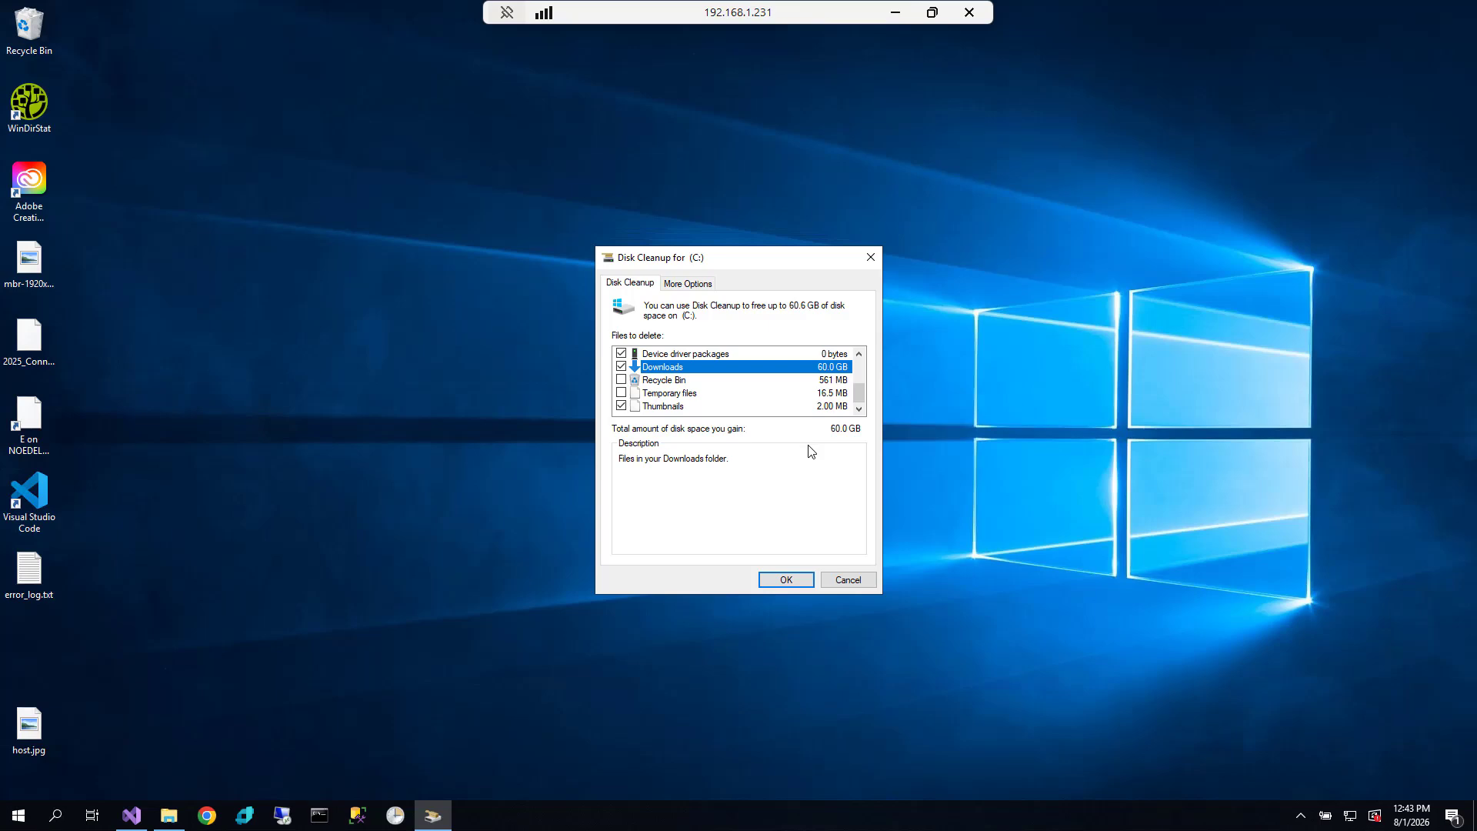
# Open Disk Cleanup's Programs and Features cleanup, review the installed programs sorted by size with the largest first, and close the list
pyautogui.click(695, 285)
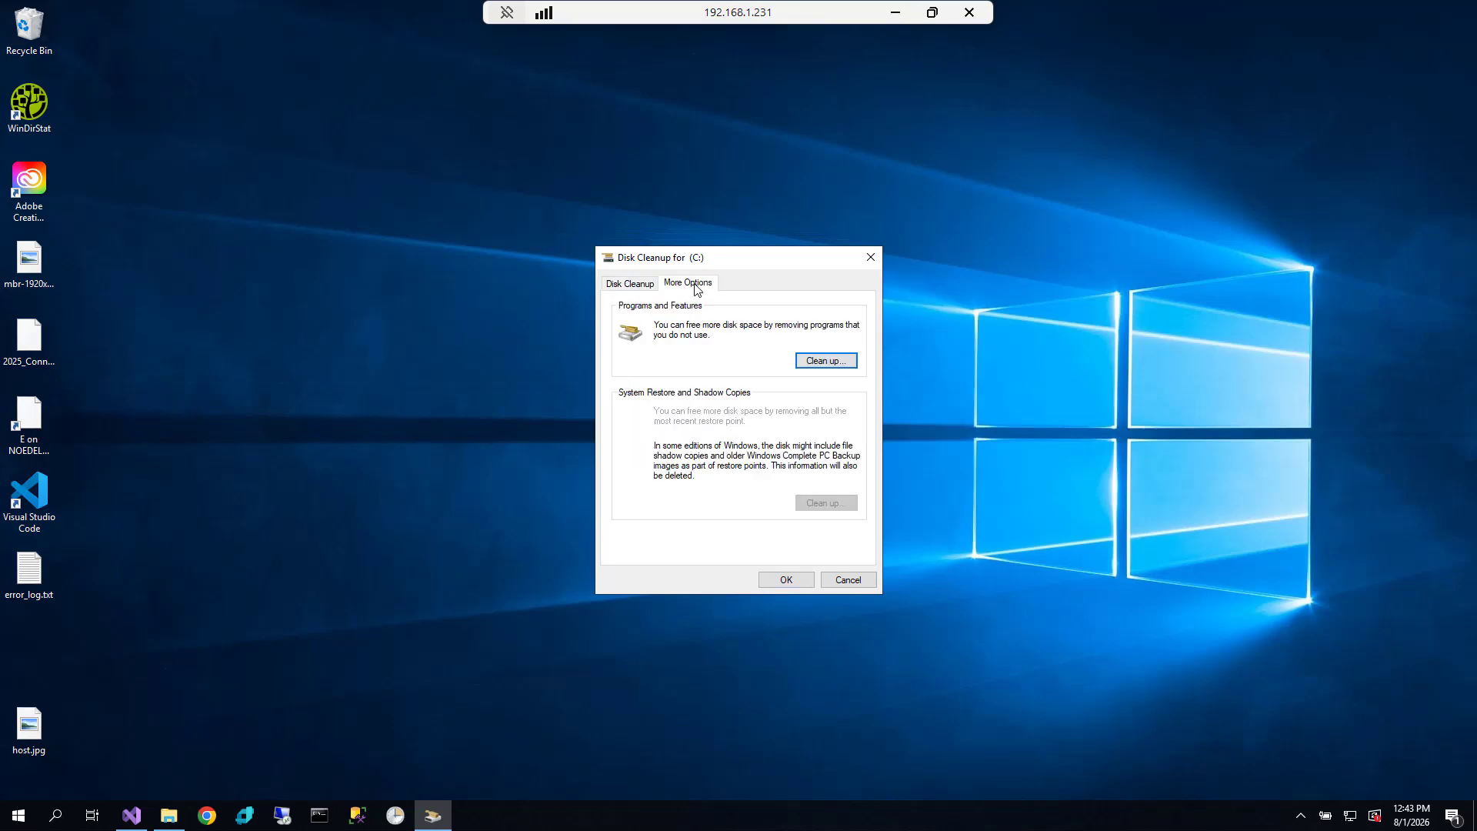
pyautogui.click(833, 365)
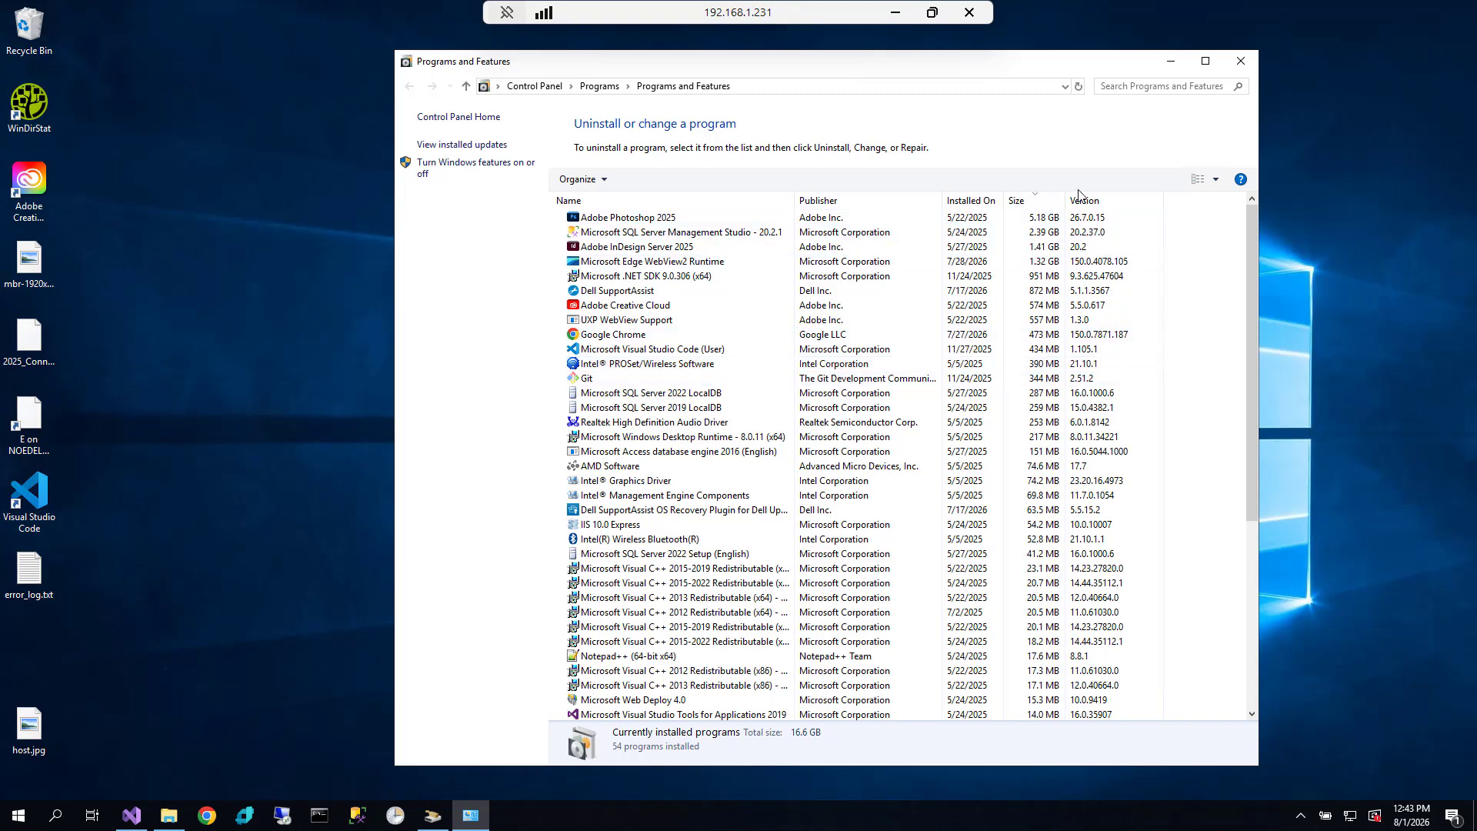
pyautogui.click(1020, 201)
pyautogui.click(1021, 202)
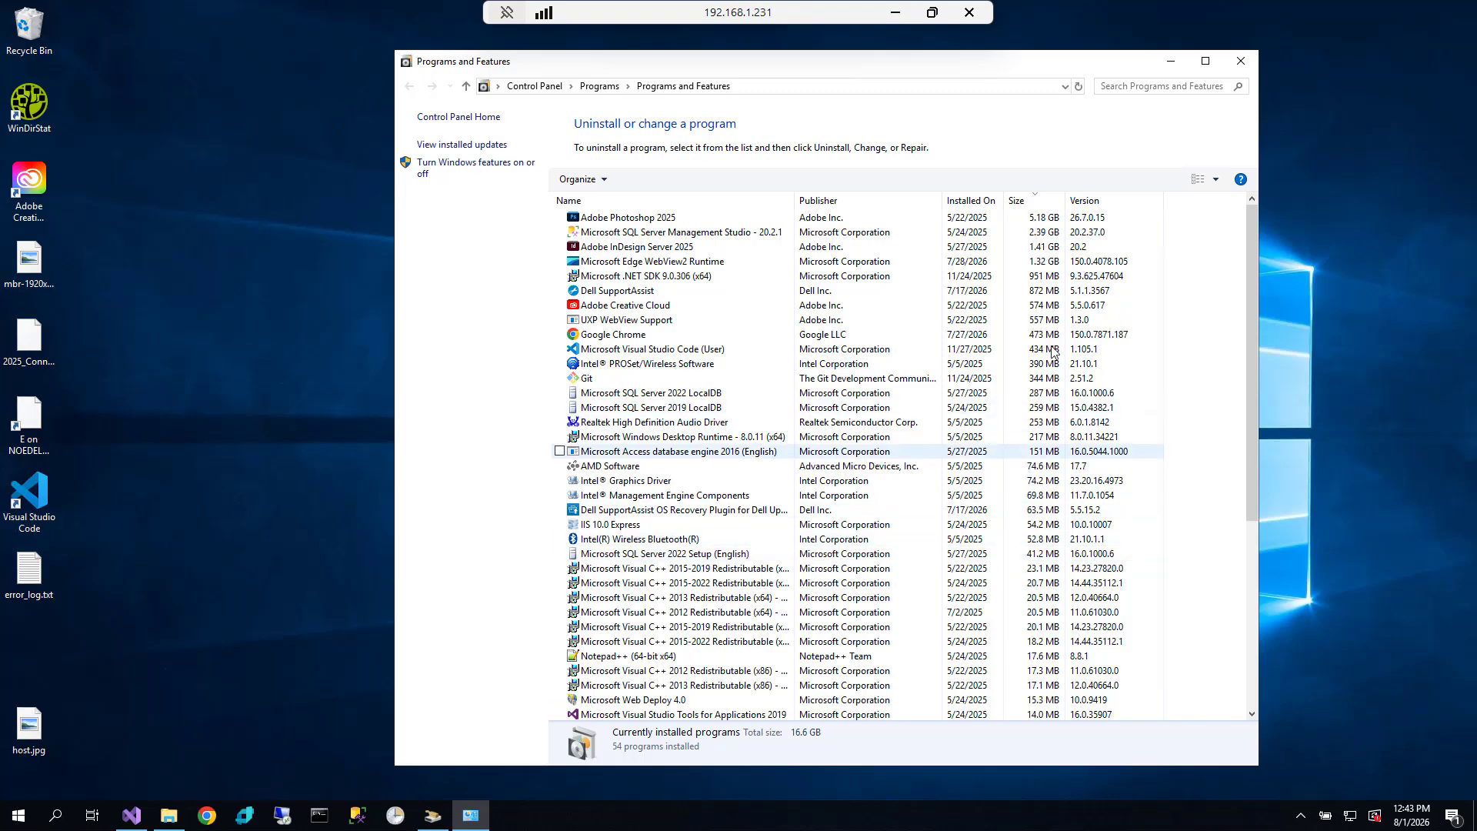
pyautogui.click(1239, 62)
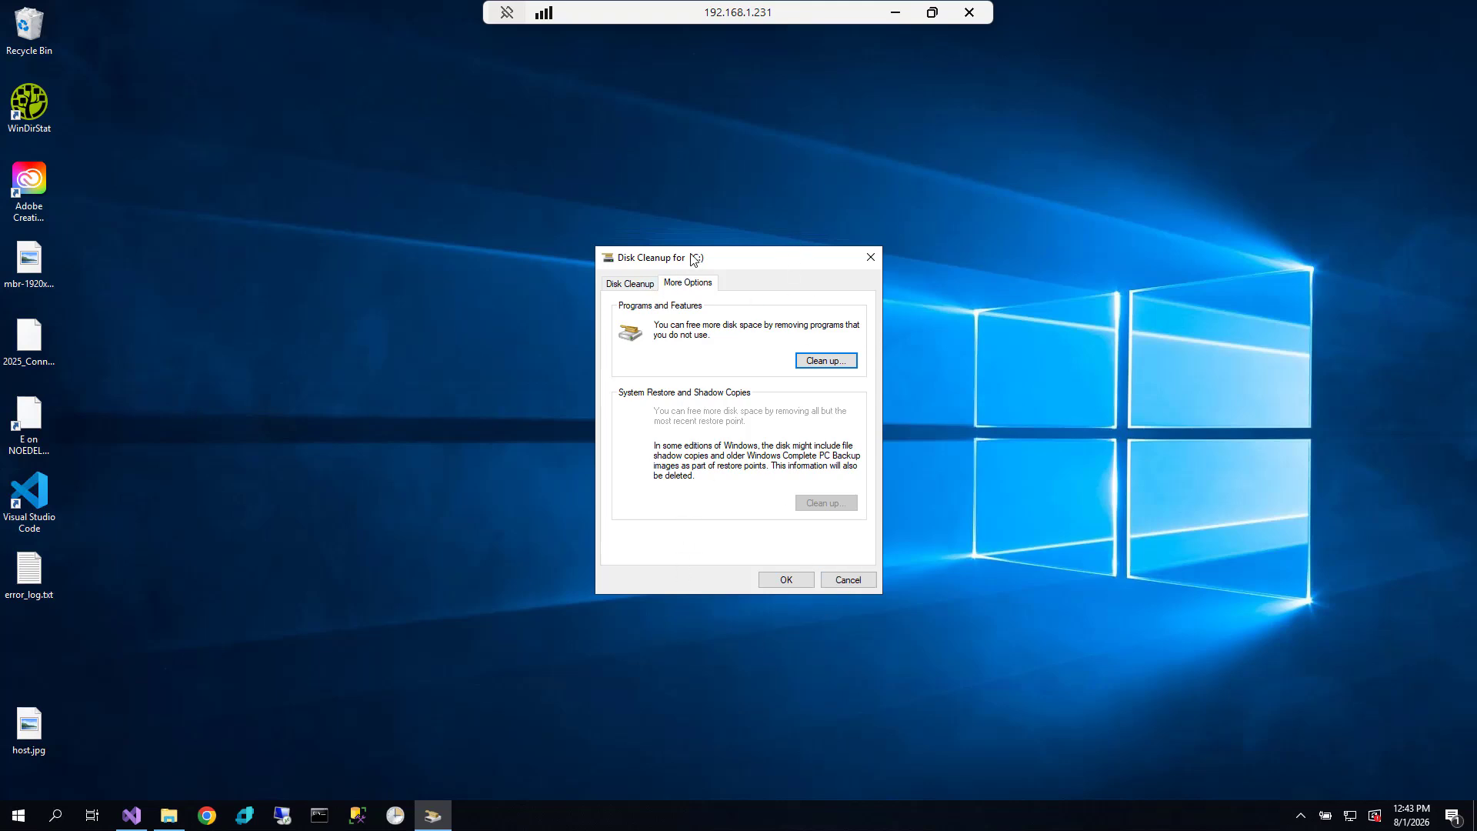
# Download the Intel 64-bit installer WinDirStat-x64.msi from windirstat.net using Google Chrome, and close the browser
pyautogui.click(207, 816)
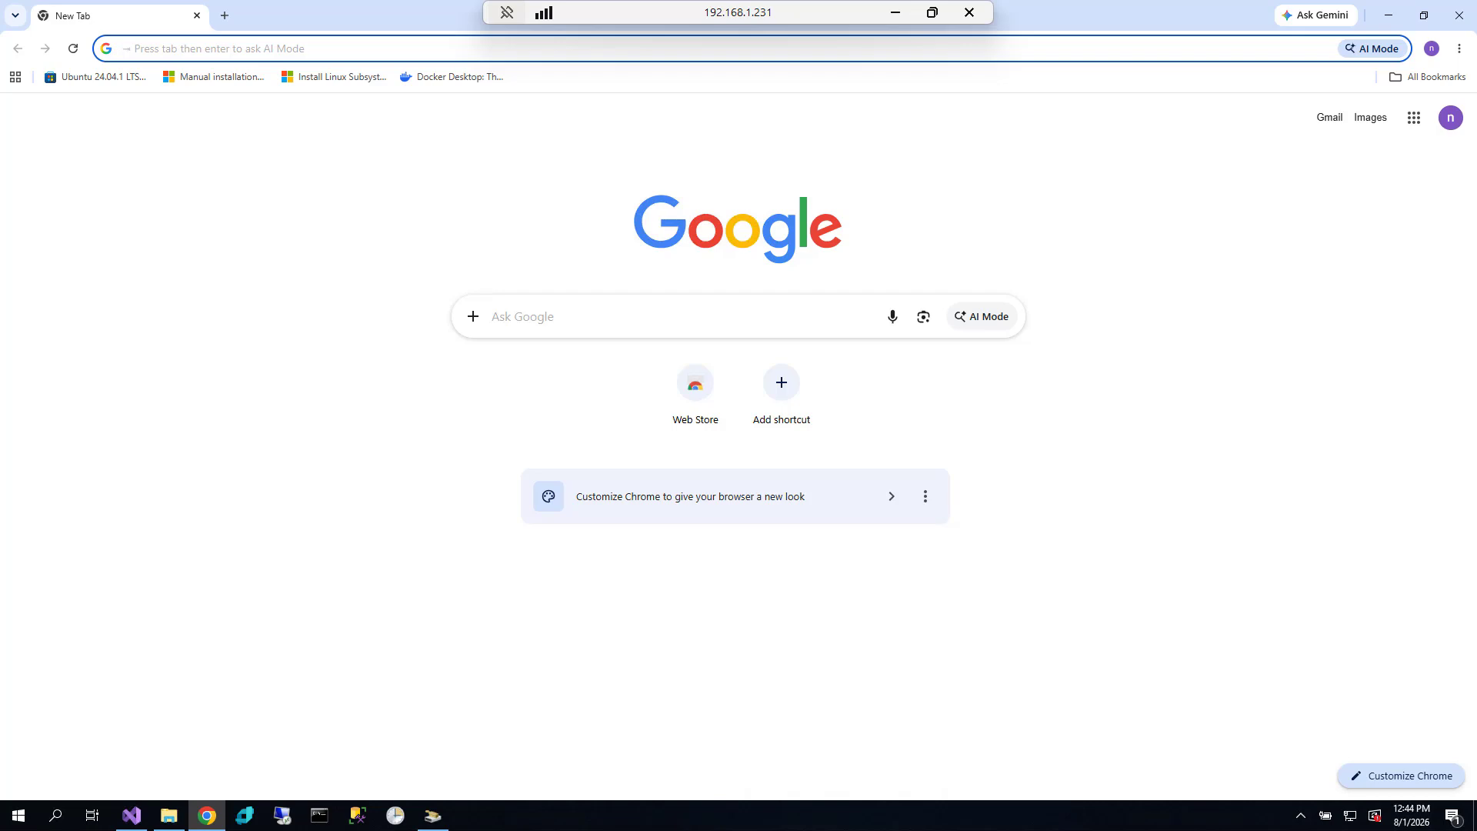
pyautogui.click(565, 51)
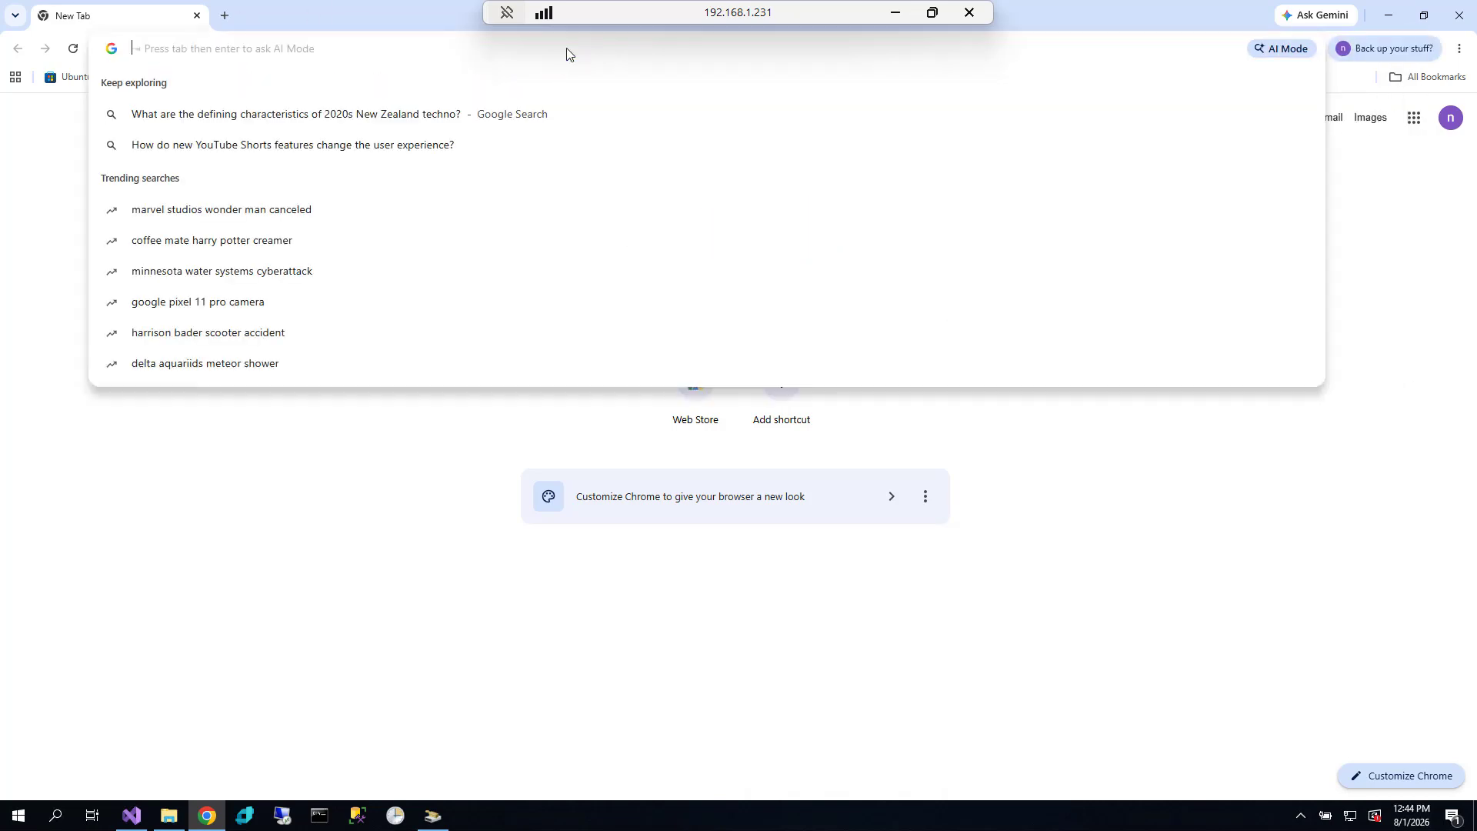
pyautogui.write('windirstat.net')
pyautogui.press('Return')
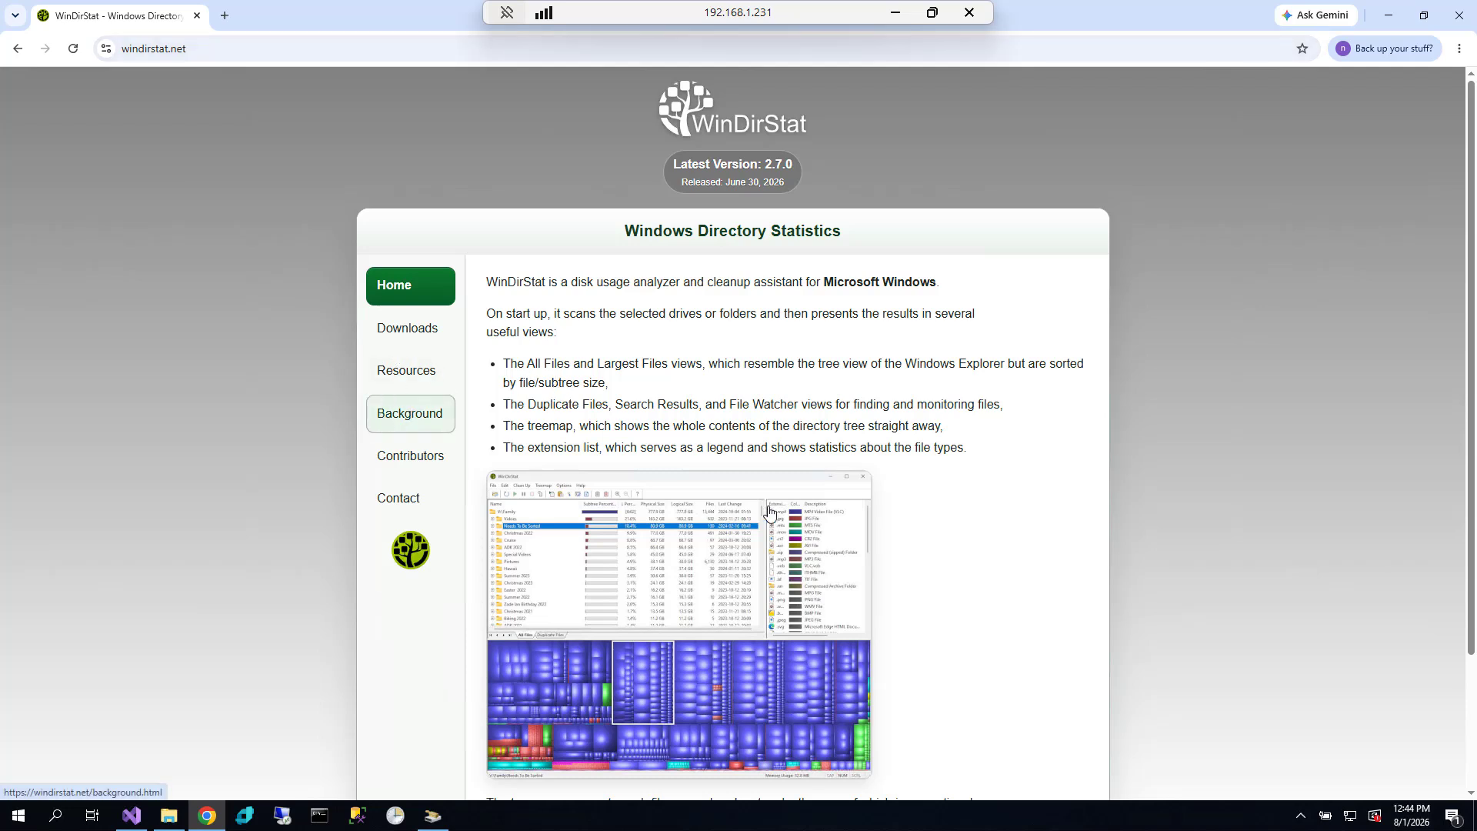
pyautogui.click(410, 328)
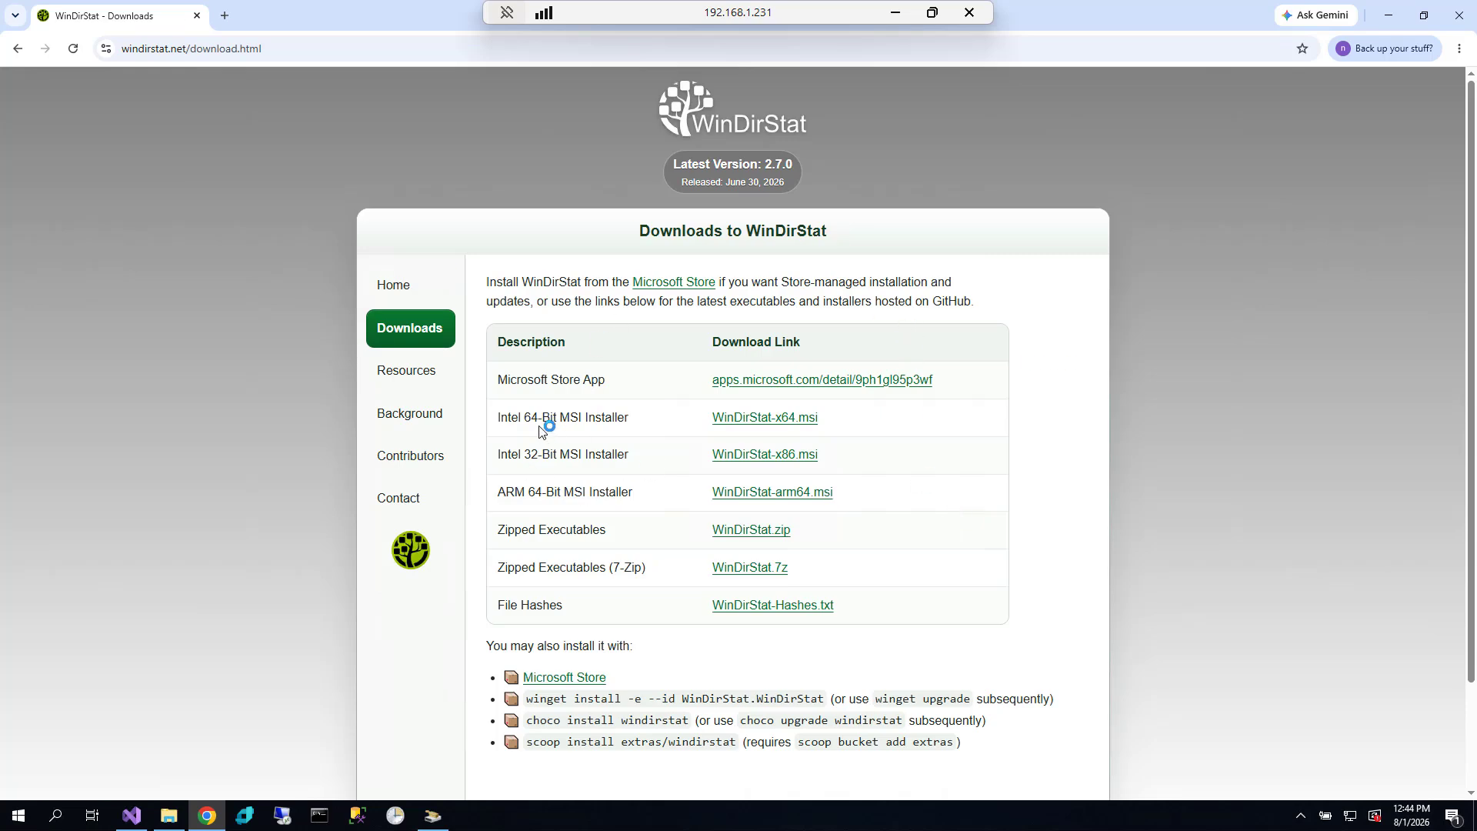
pyautogui.click(746, 419)
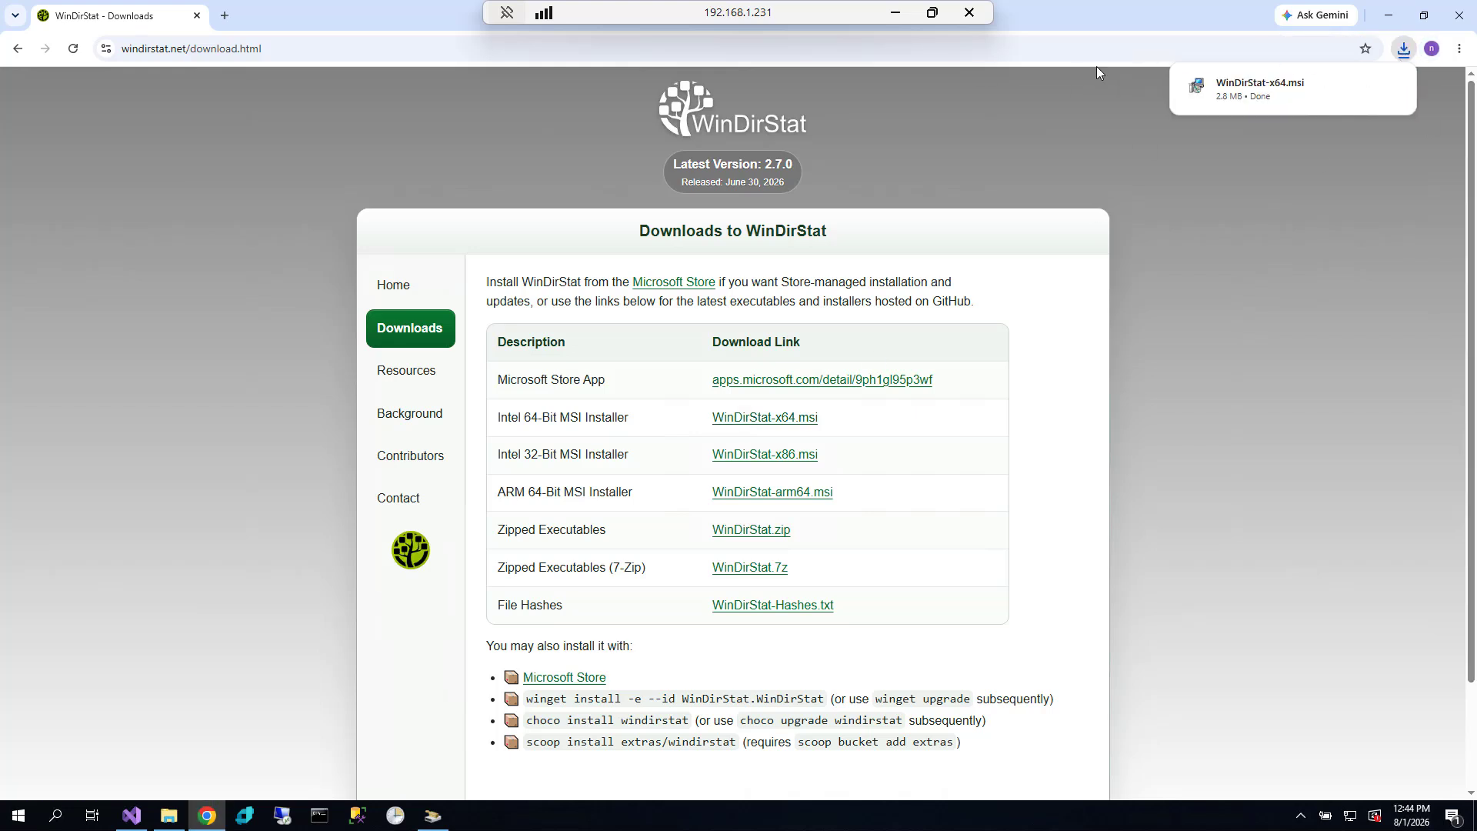
pyautogui.click(1456, 17)
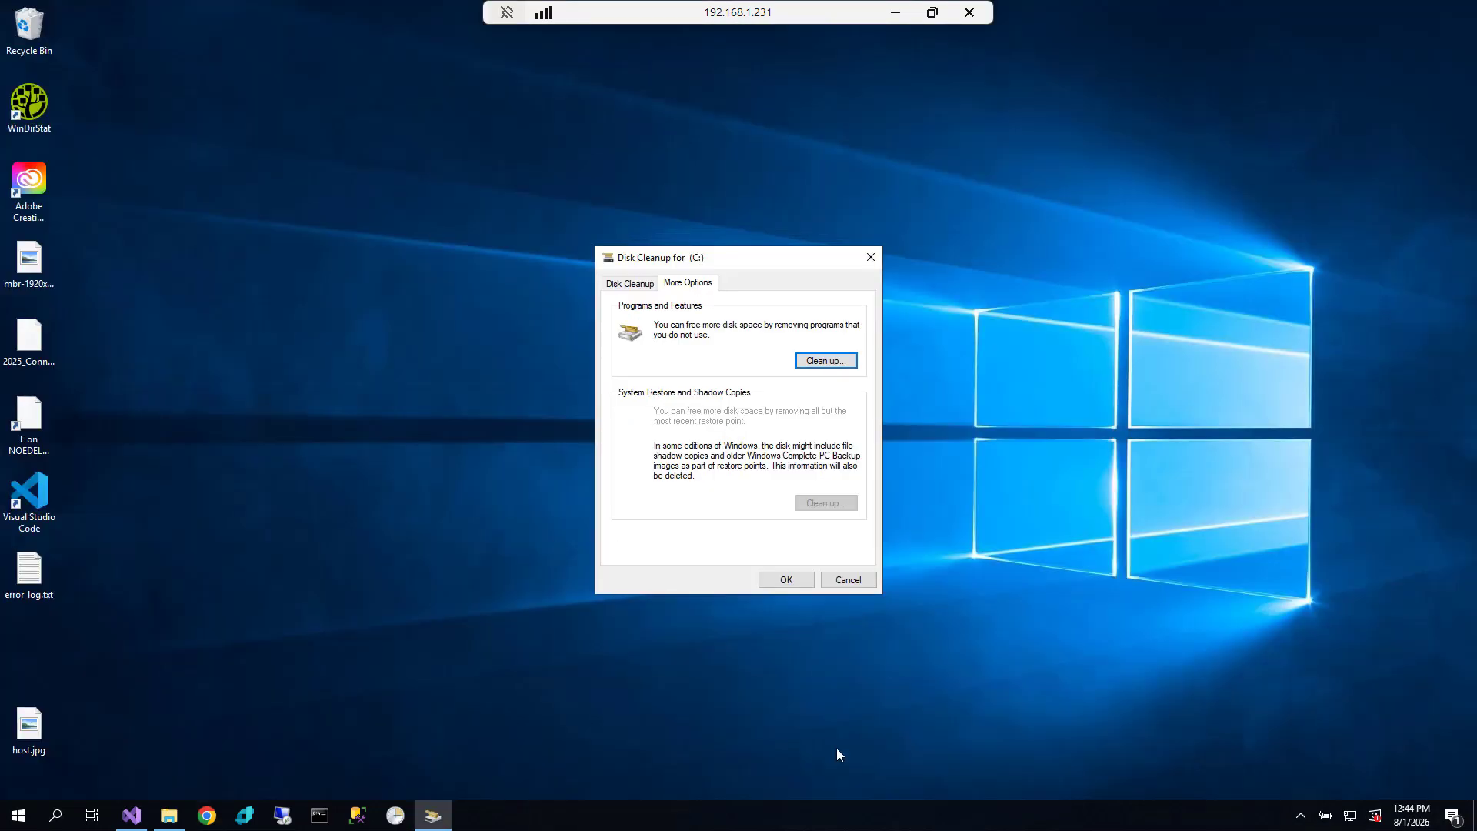
# Show the Downloads folder containing WinDirStat-x64.msi in File Explorer and copy the folder's path
pyautogui.click(168, 816)
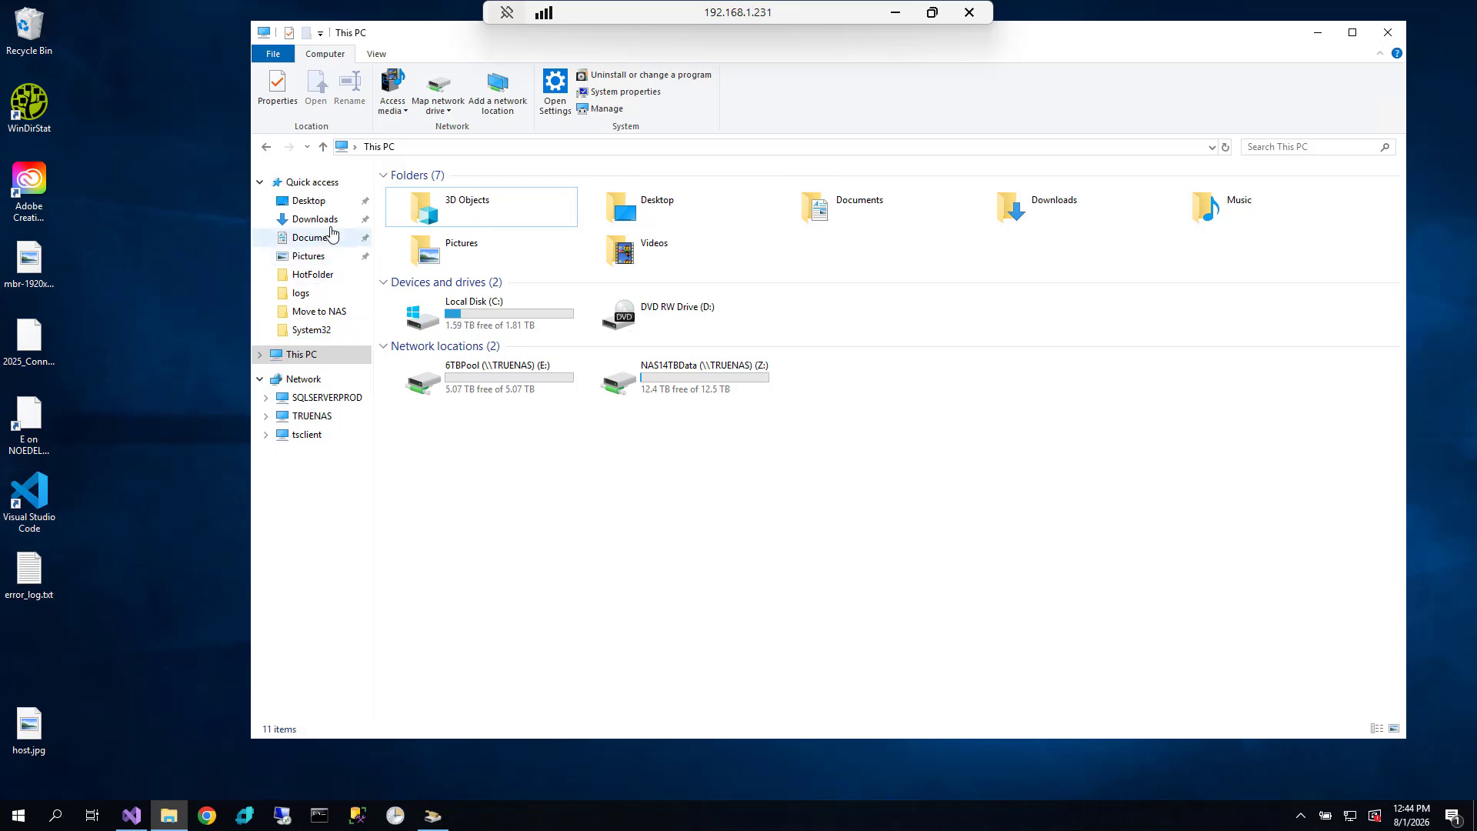
pyautogui.click(315, 220)
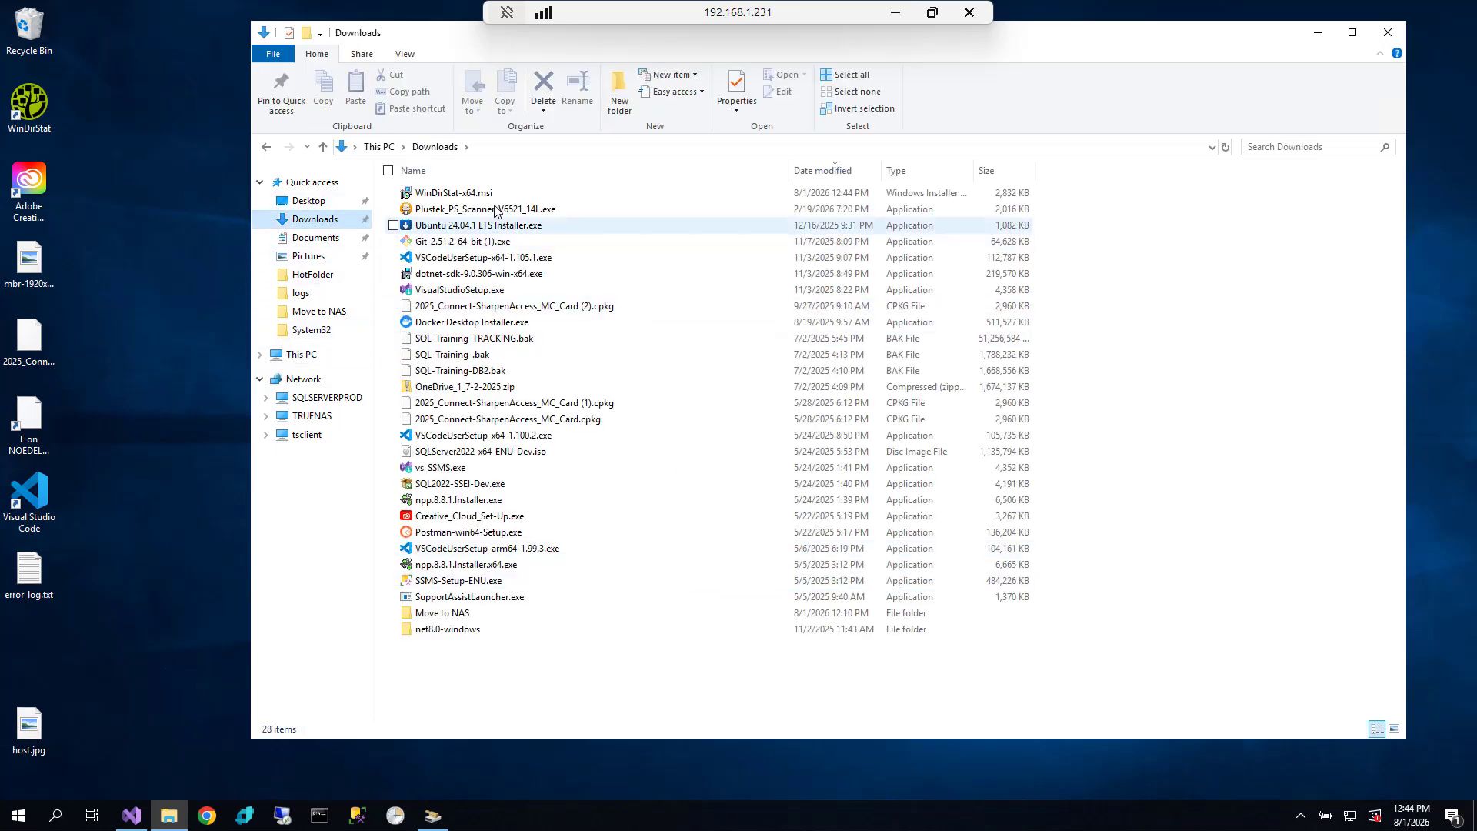
pyautogui.click(490, 197)
pyautogui.rightClick(491, 197)
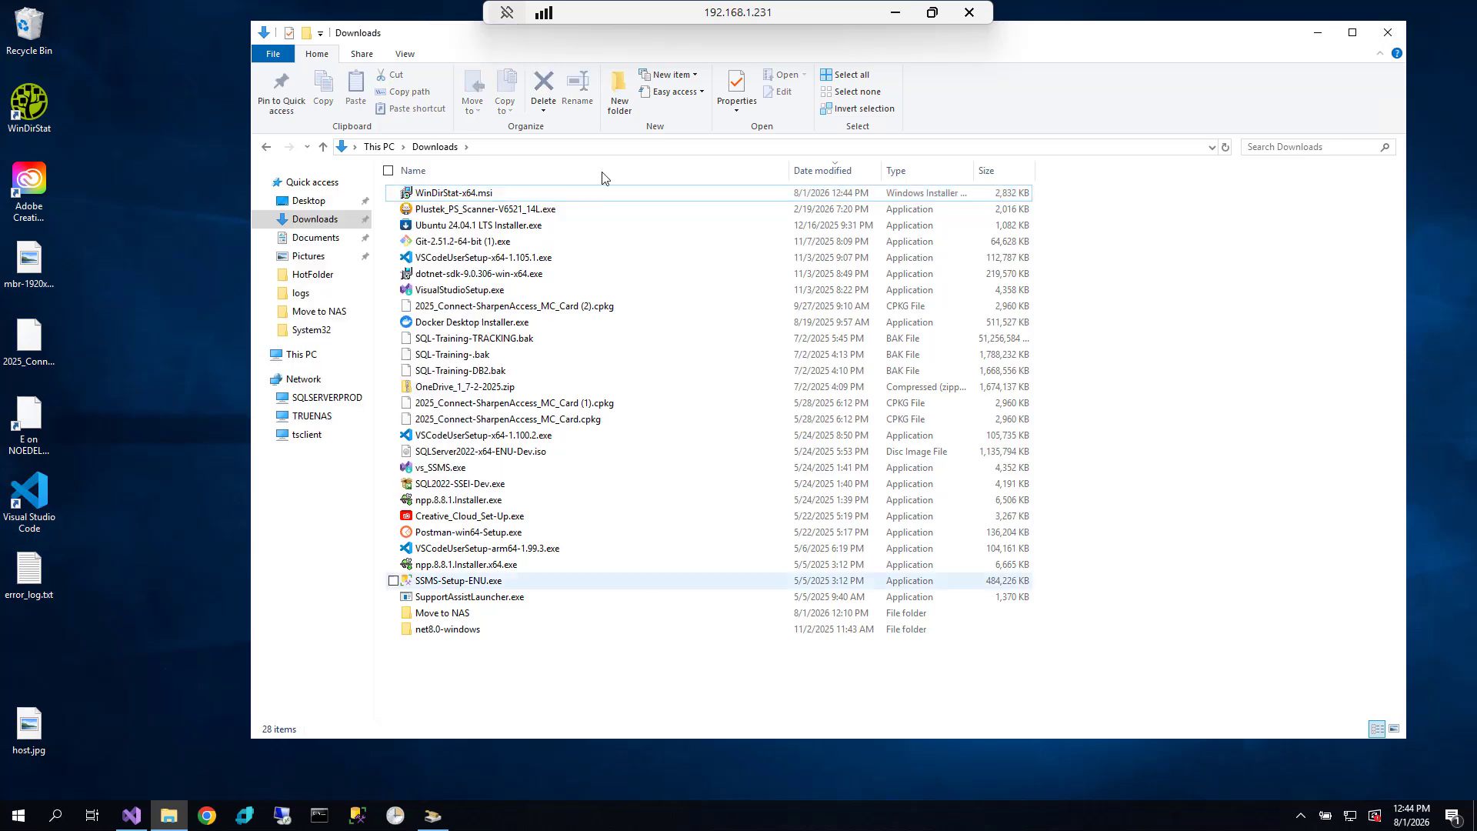
pyautogui.click(760, 652)
pyautogui.click(540, 149)
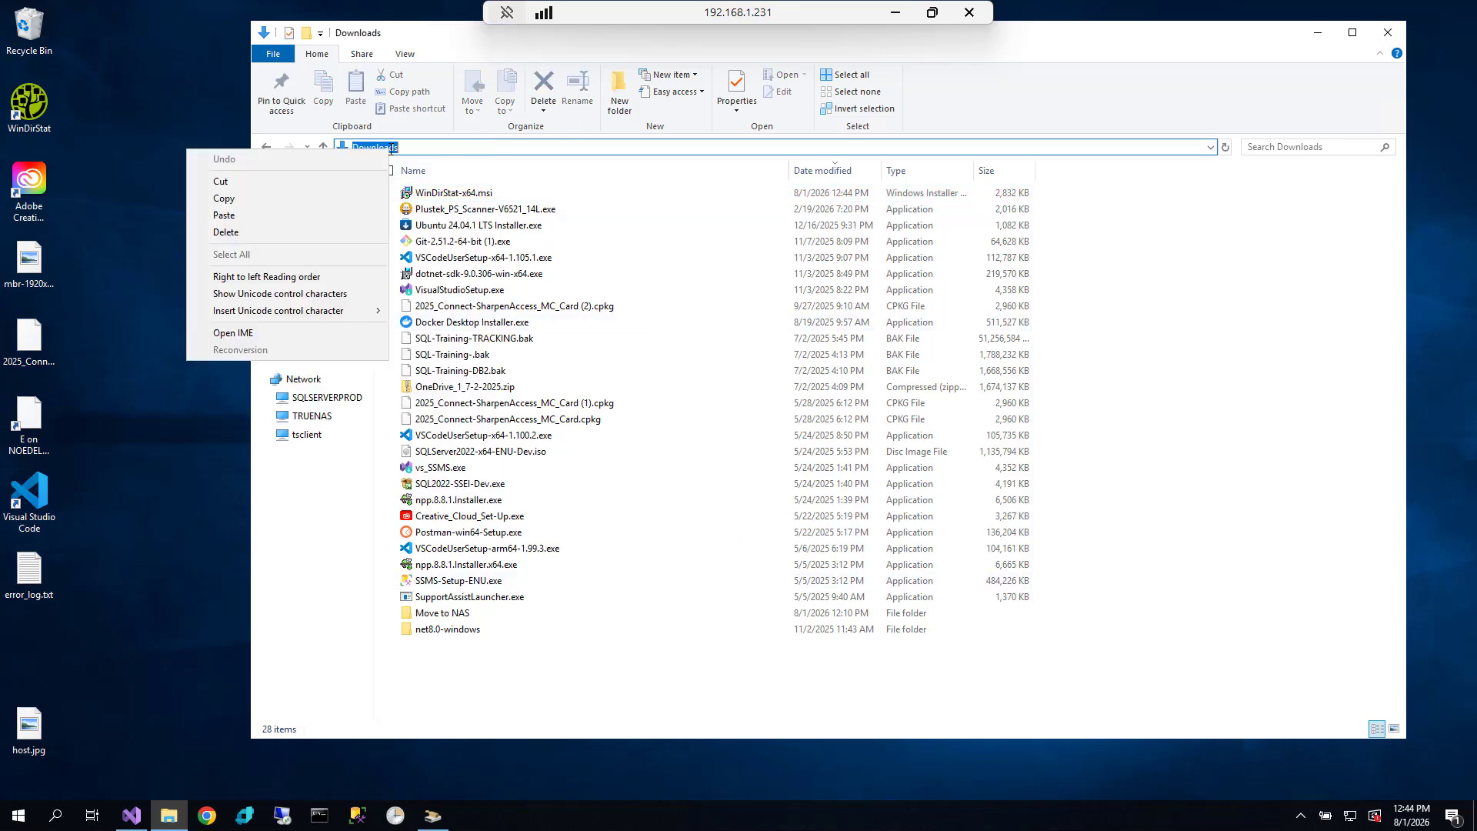
pyautogui.rightClick(390, 148)
pyautogui.click(257, 202)
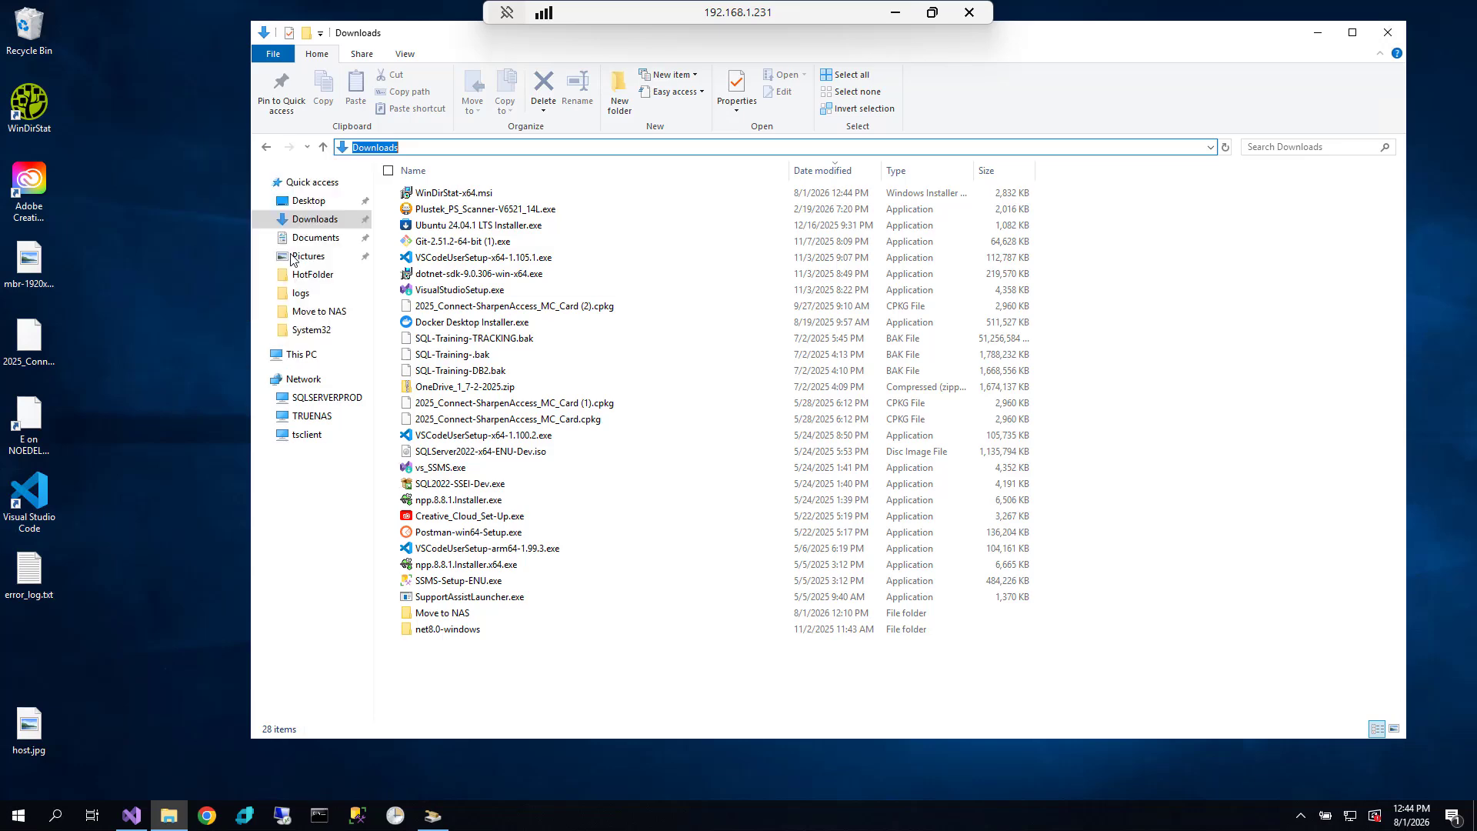
# Open a Command Prompt and change its directory to Downloads
pyautogui.click(20, 819)
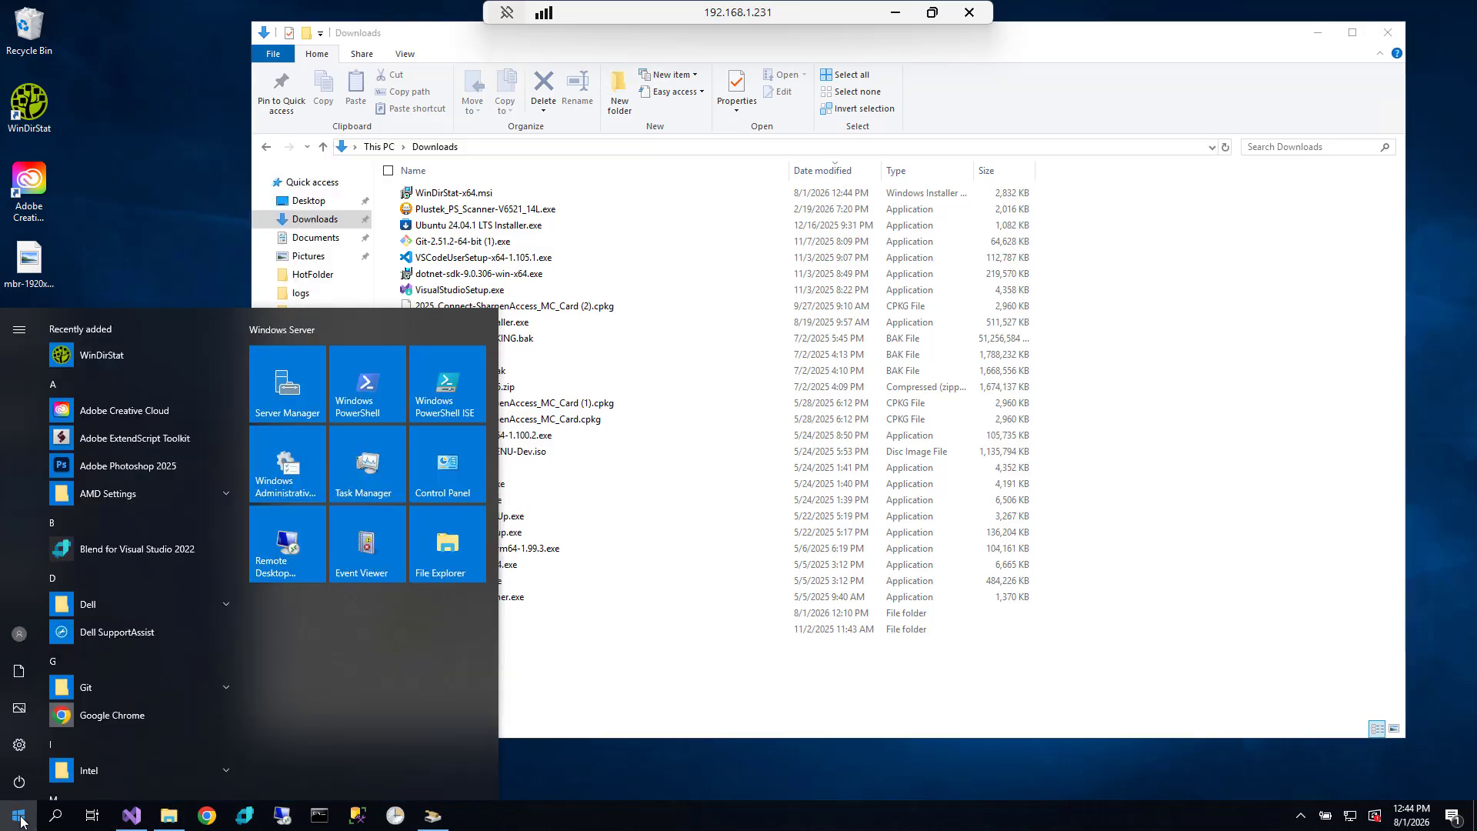
pyautogui.write('cmd')
pyautogui.press('Return')
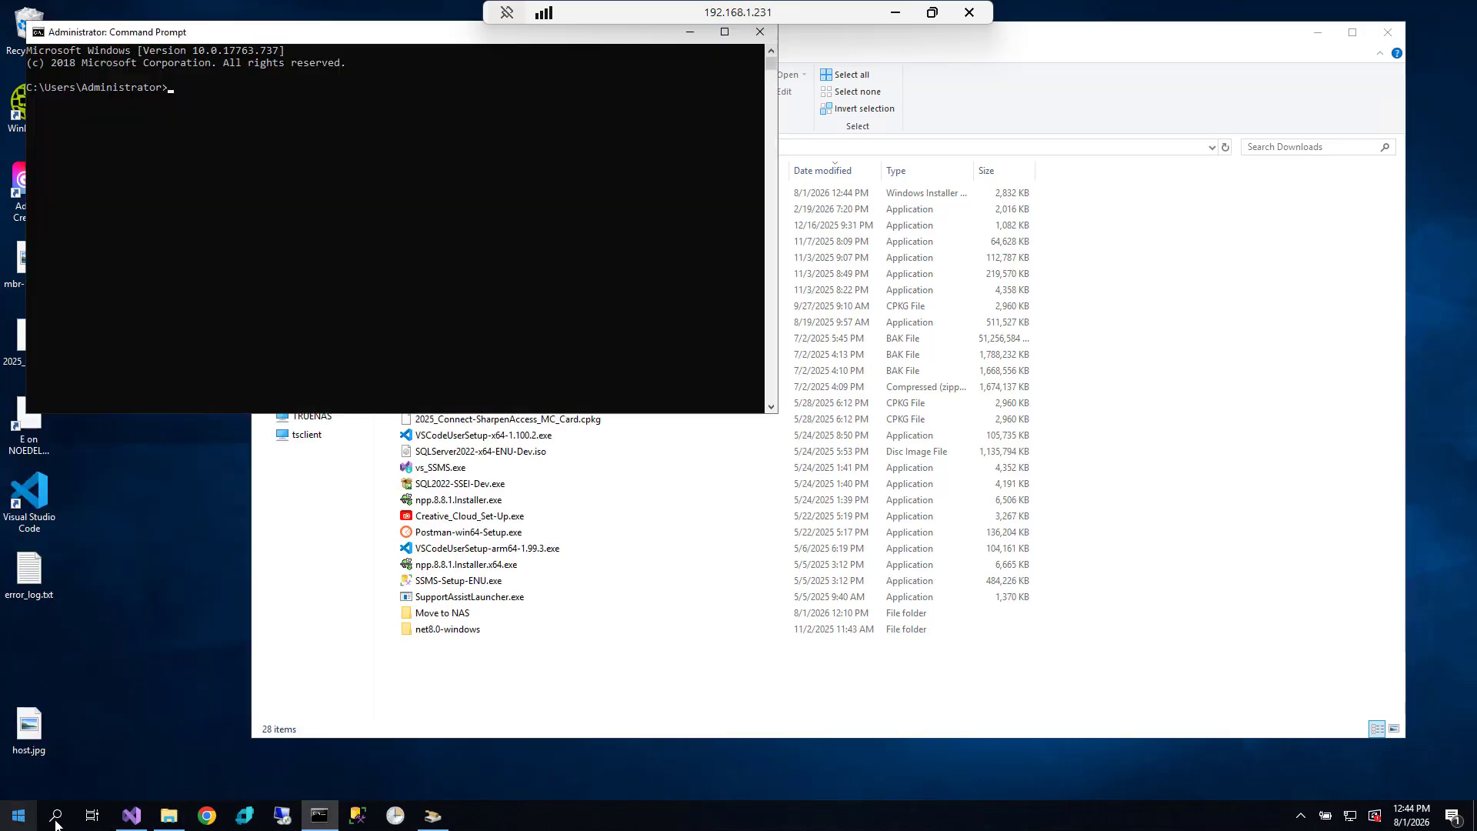
pyautogui.moveTo(364, 35); pyautogui.dragTo(592, 243)
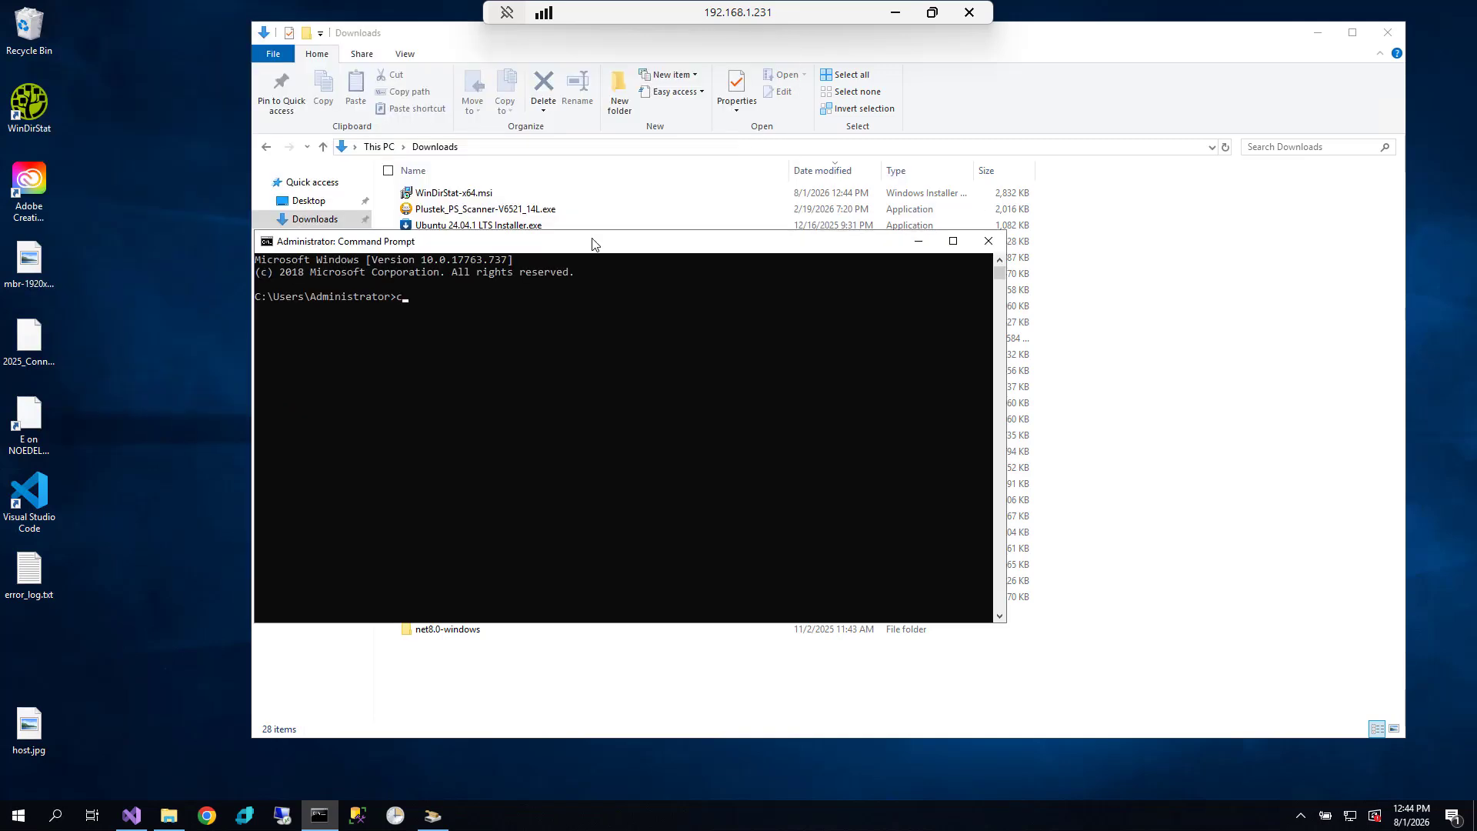
pyautogui.write('cd Downloads')
pyautogui.press('Return')
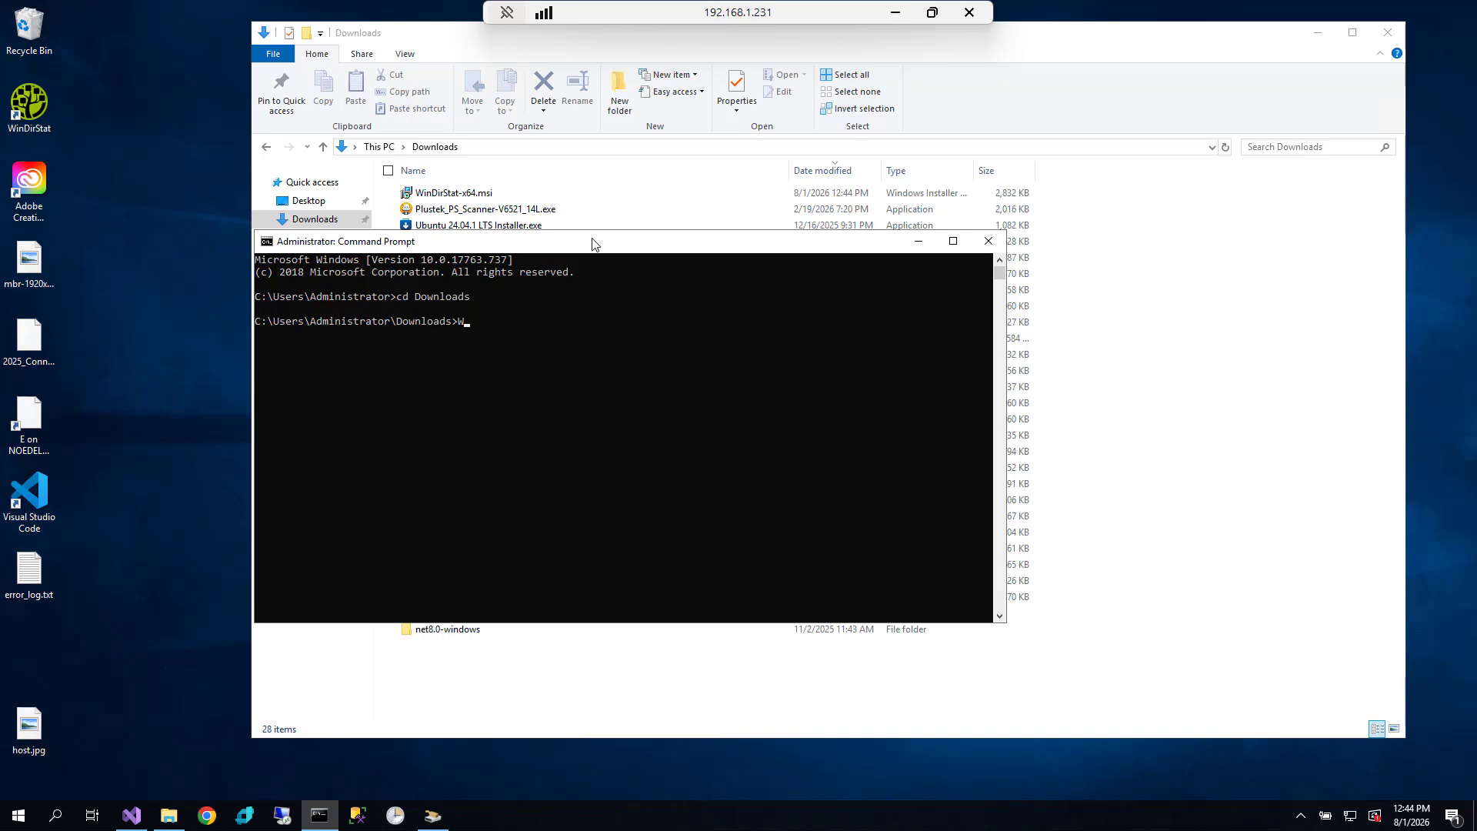
# Run WinDirStat-x64.msi from the Command Prompt, advance to the change, repair or remove page, and cancel the setup
pyautogui.write('WinDirStat-x64.msi')
pyautogui.press('Return')
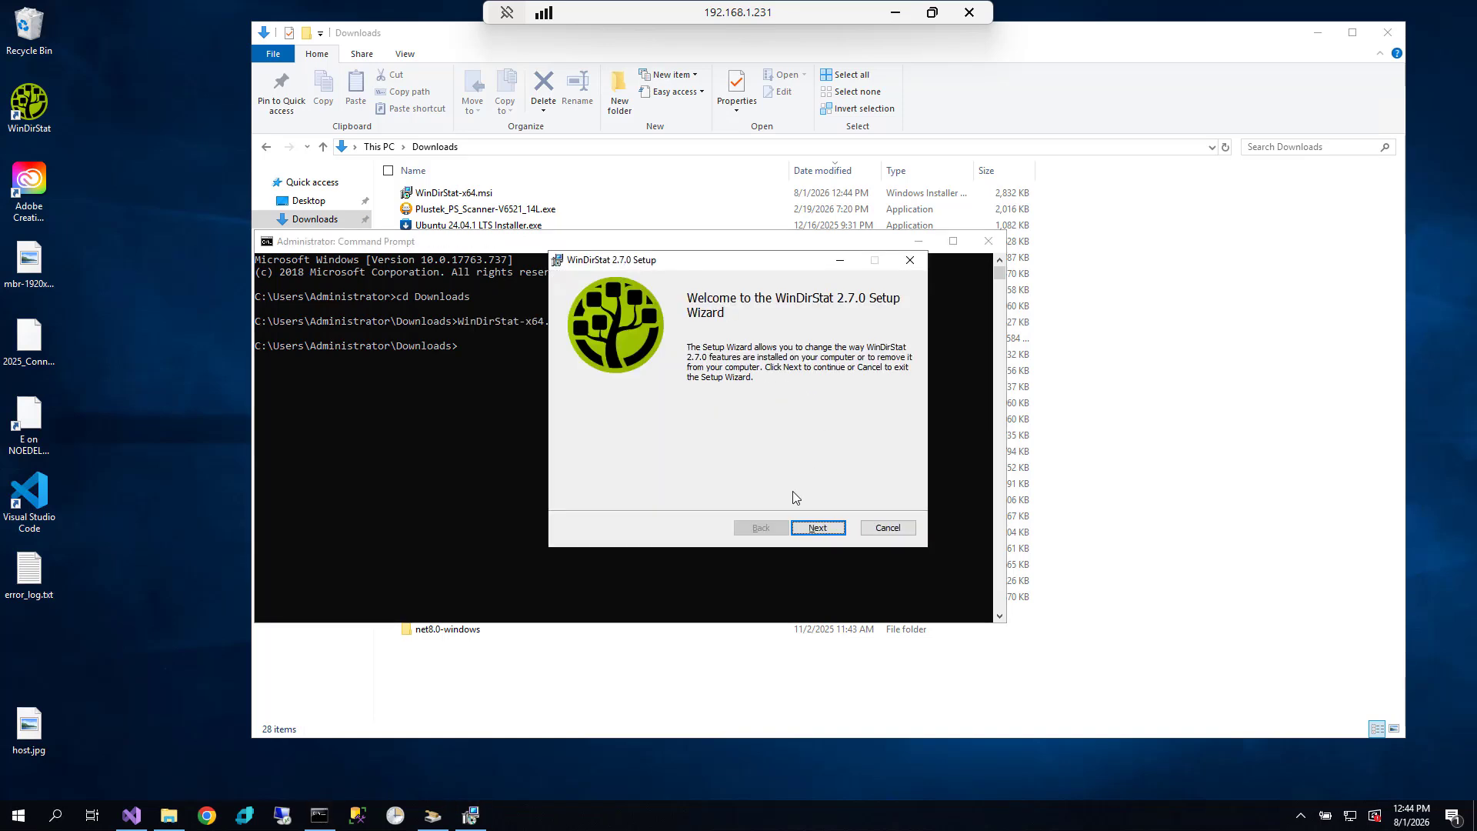
pyautogui.click(818, 528)
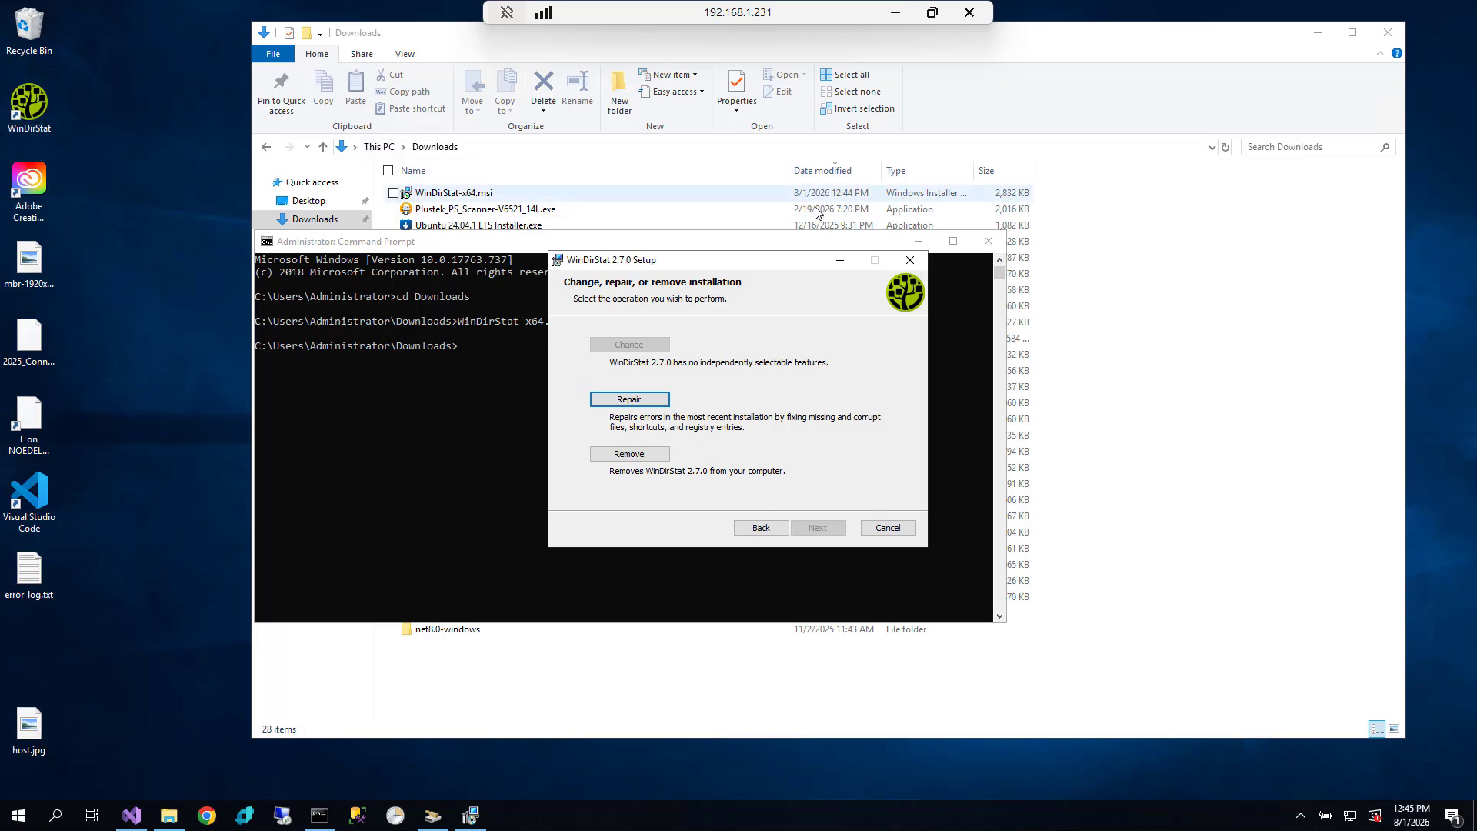
pyautogui.click(892, 530)
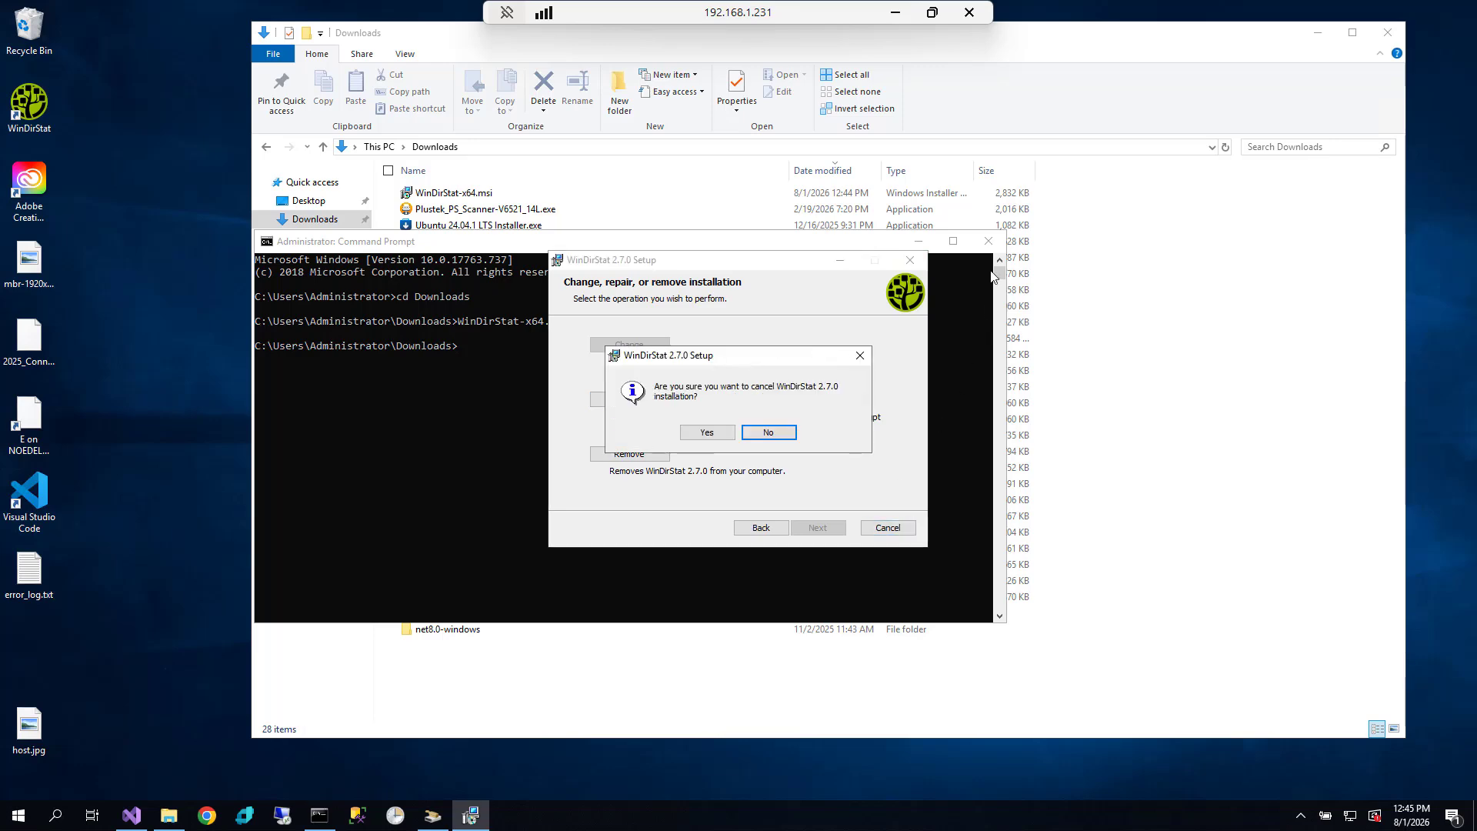
pyautogui.click(706, 433)
pyautogui.click(817, 528)
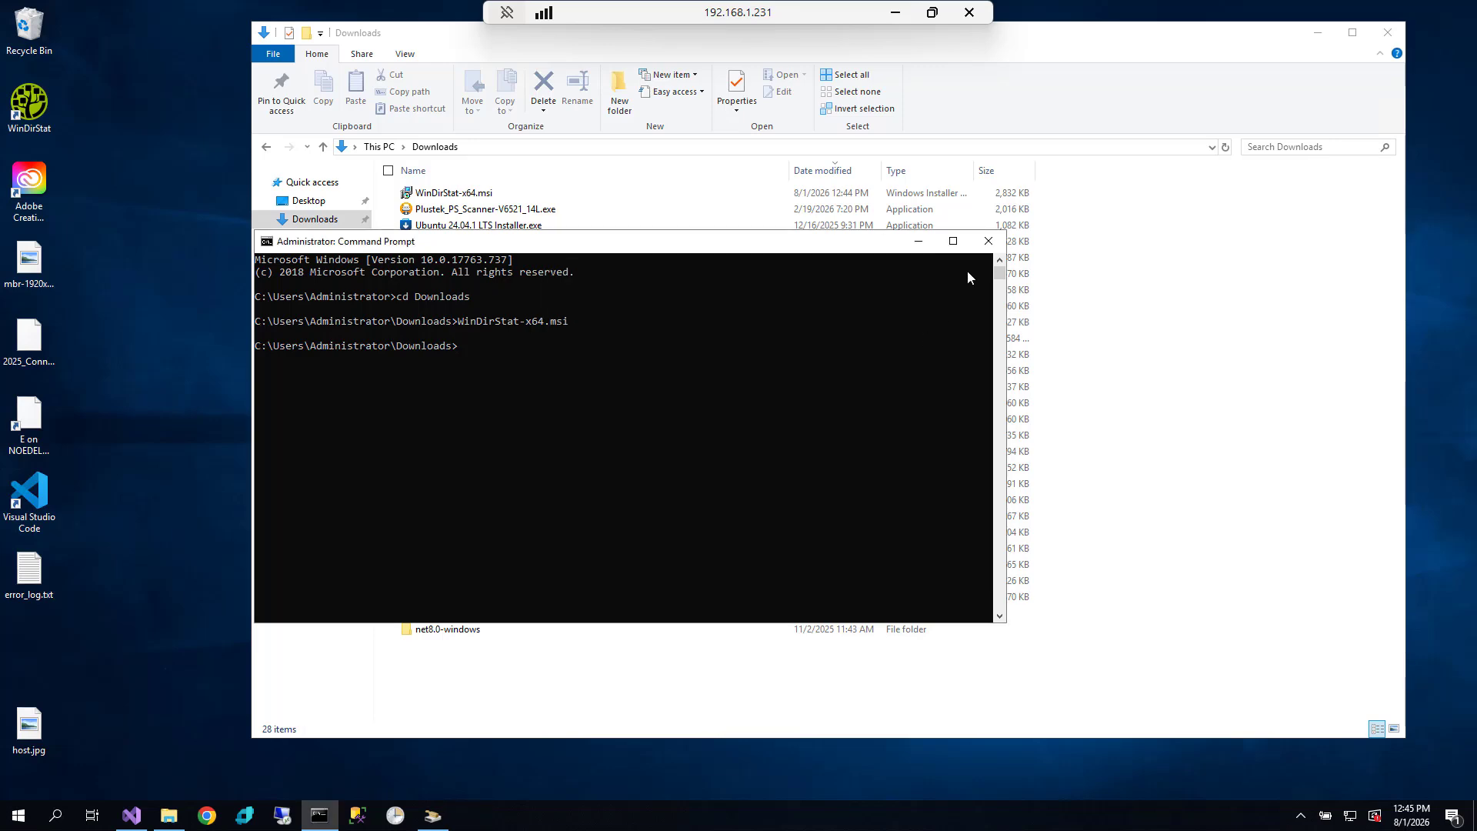
# Close the Command Prompt, File Explorer and Disk Cleanup windows
pyautogui.click(988, 241)
pyautogui.click(1388, 33)
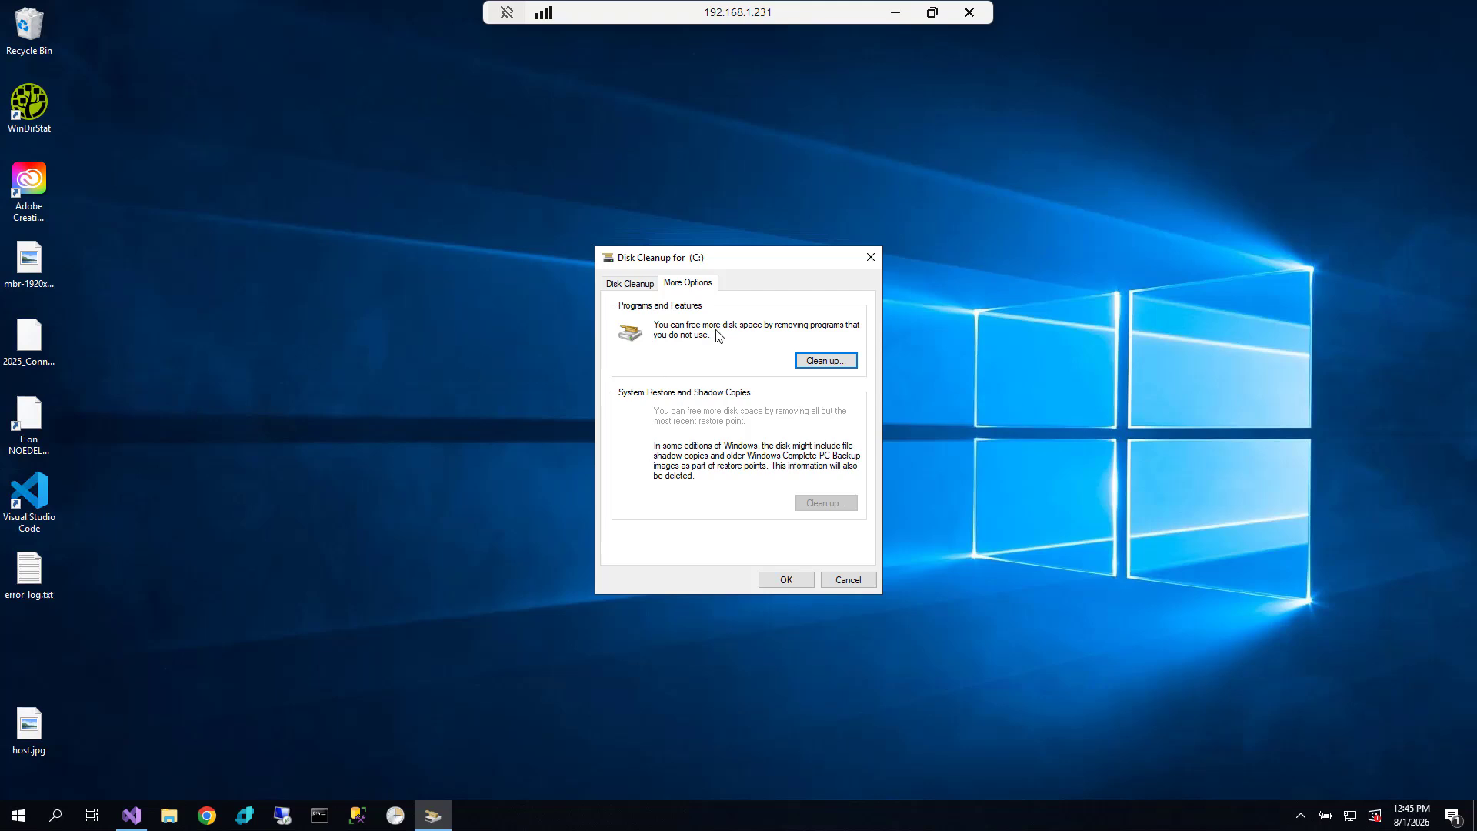
pyautogui.click(870, 257)
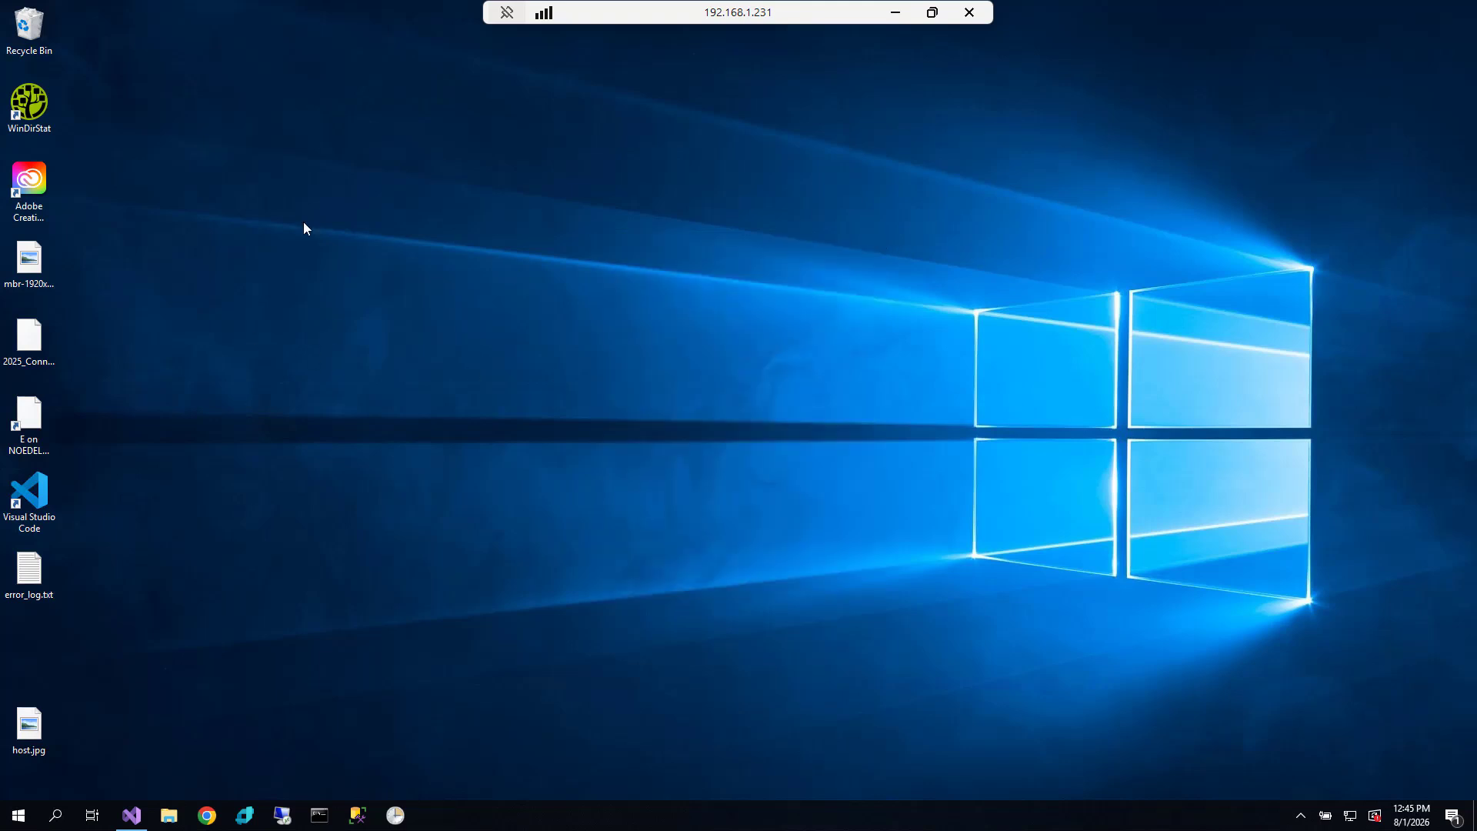
# Launch WinDirStat and scan the individual drive C:
pyautogui.doubleClick(27, 107)
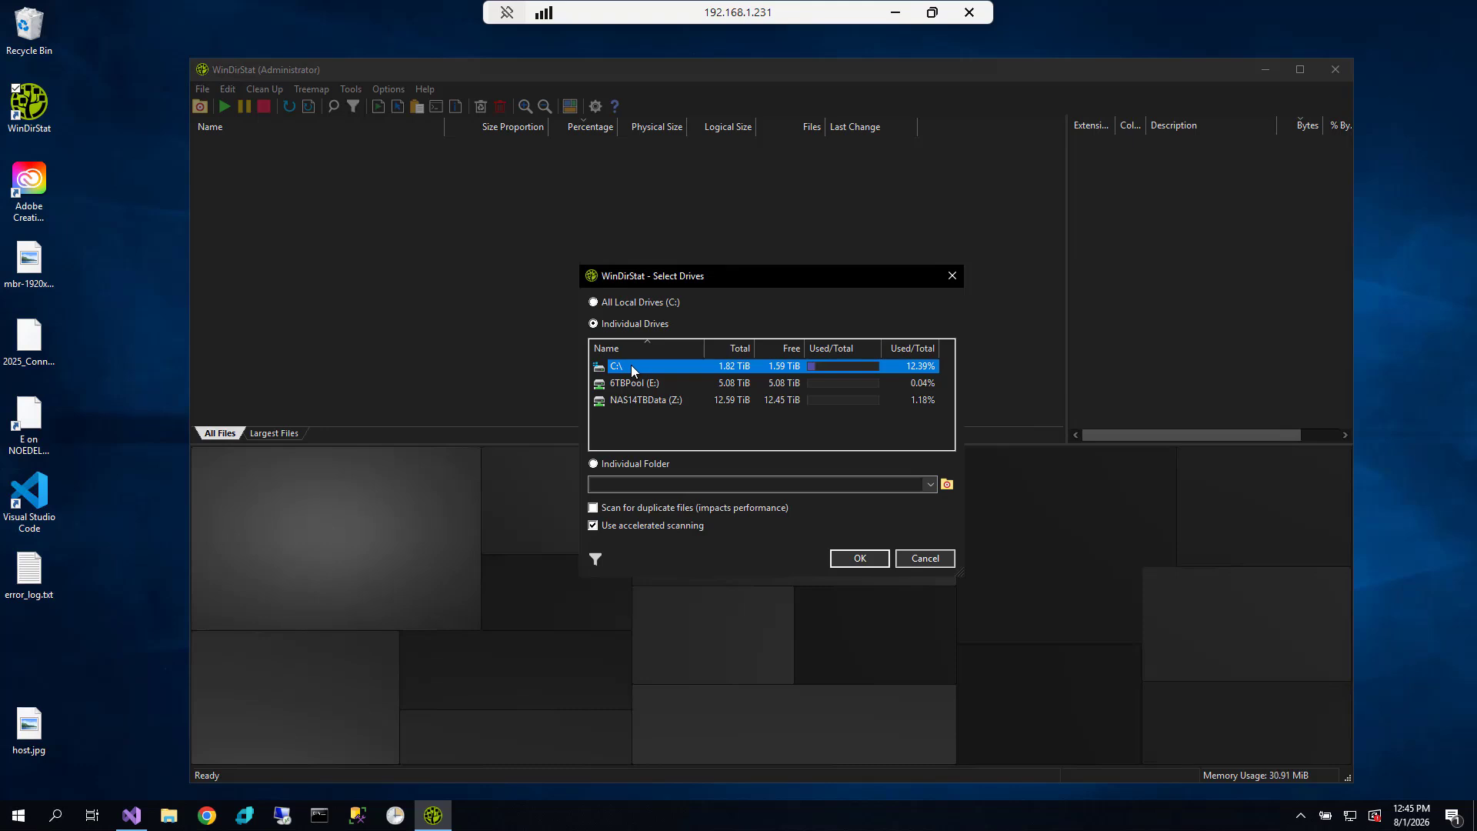
pyautogui.click(860, 558)
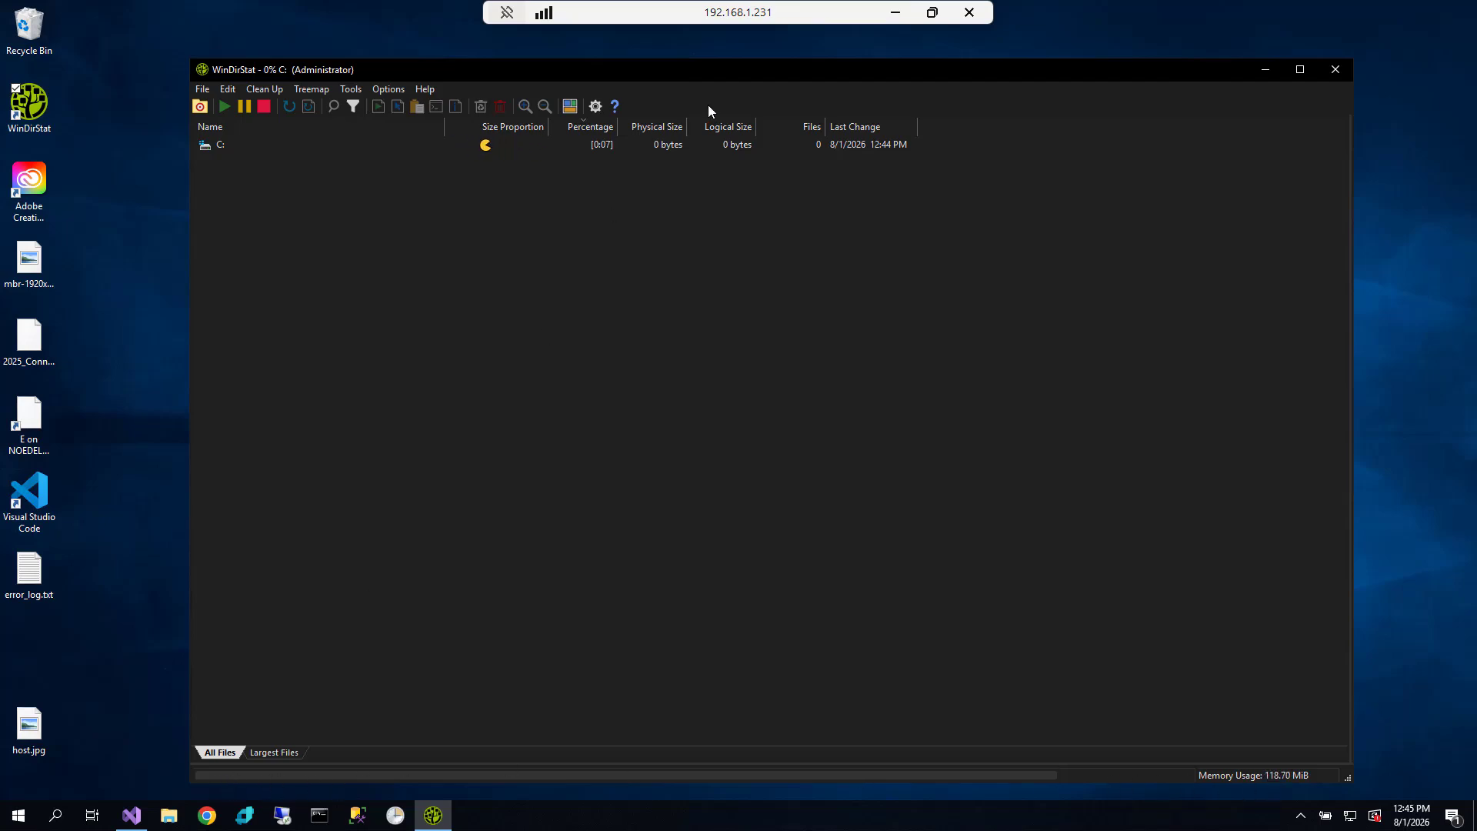
pyautogui.moveTo(724, 66); pyautogui.dragTo(733, 55)
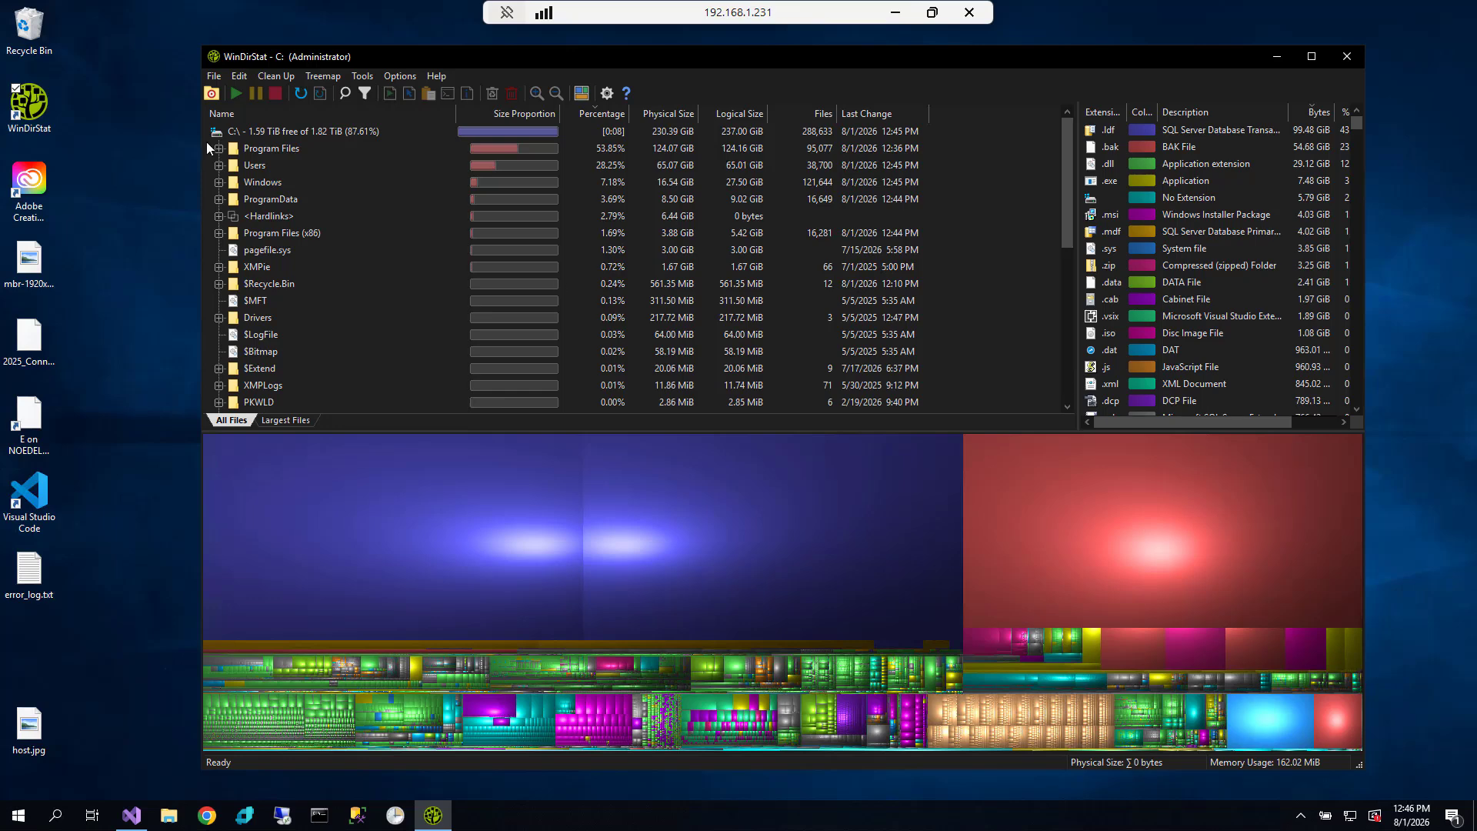
# Highlight the Program Files, Users, Windows and ProgramData folders in turn to compare their share of drive C
pyautogui.click(263, 150)
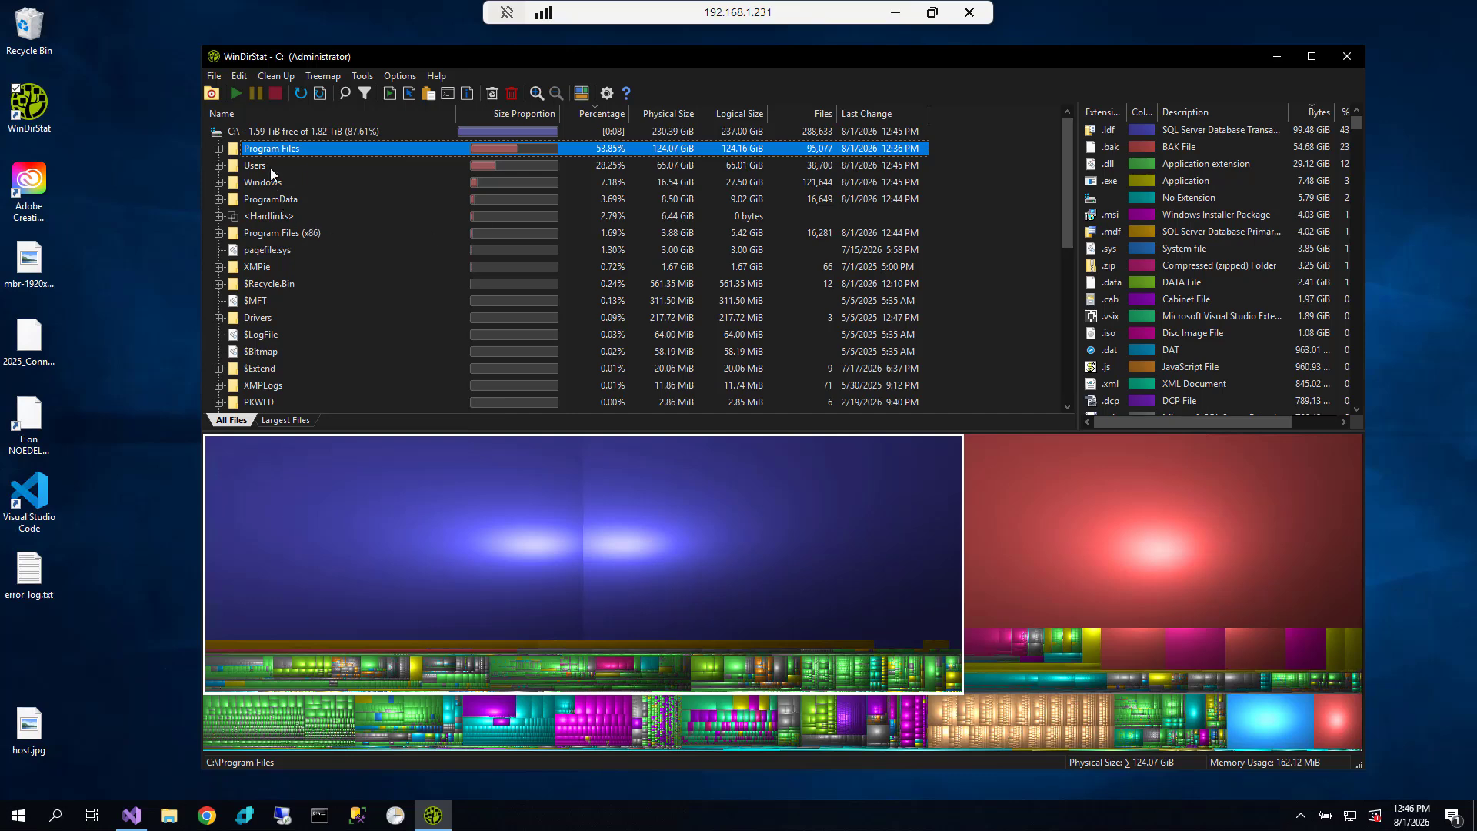
pyautogui.click(498, 168)
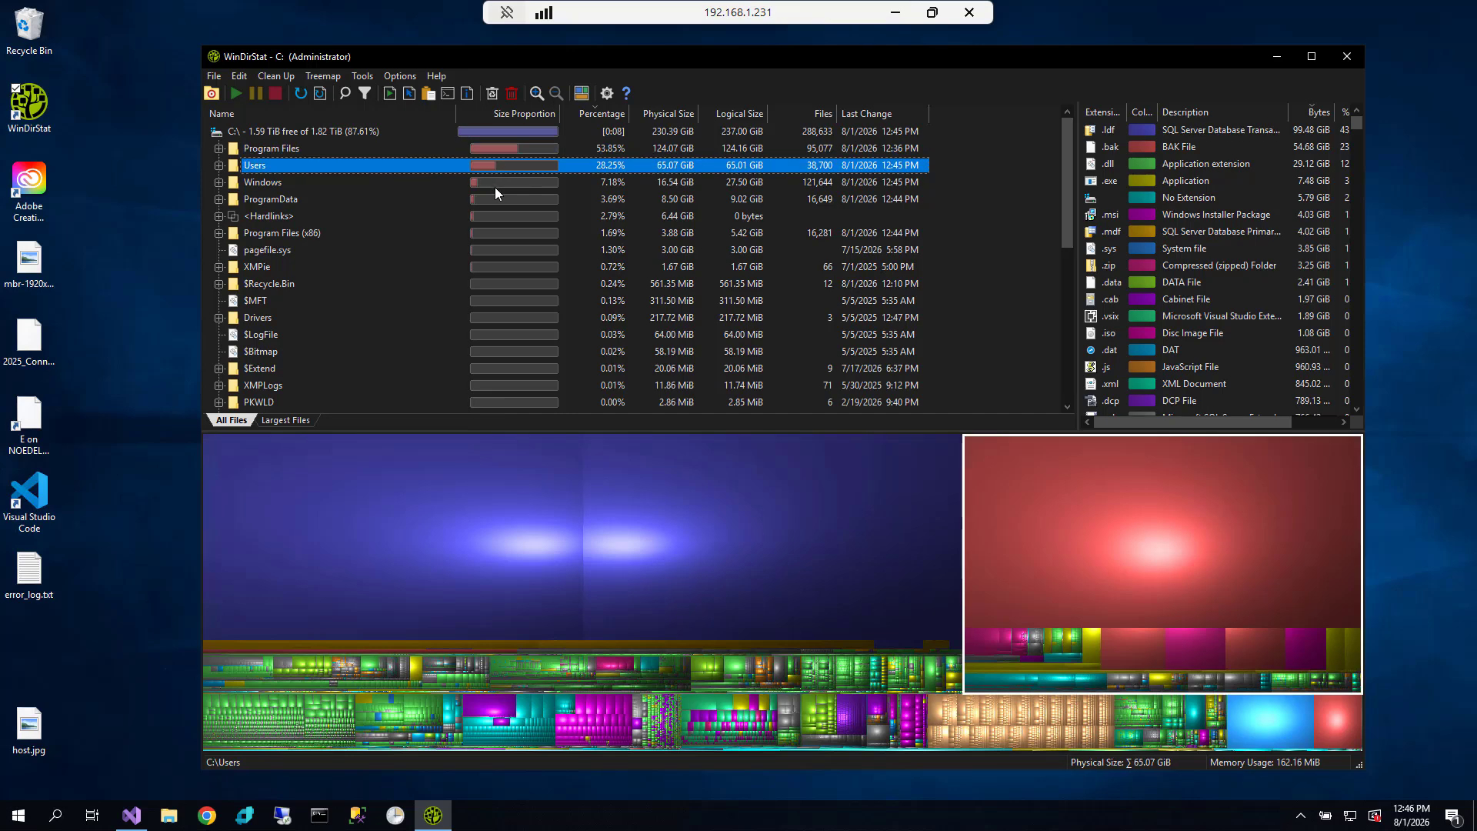
pyautogui.click(495, 187)
pyautogui.click(491, 205)
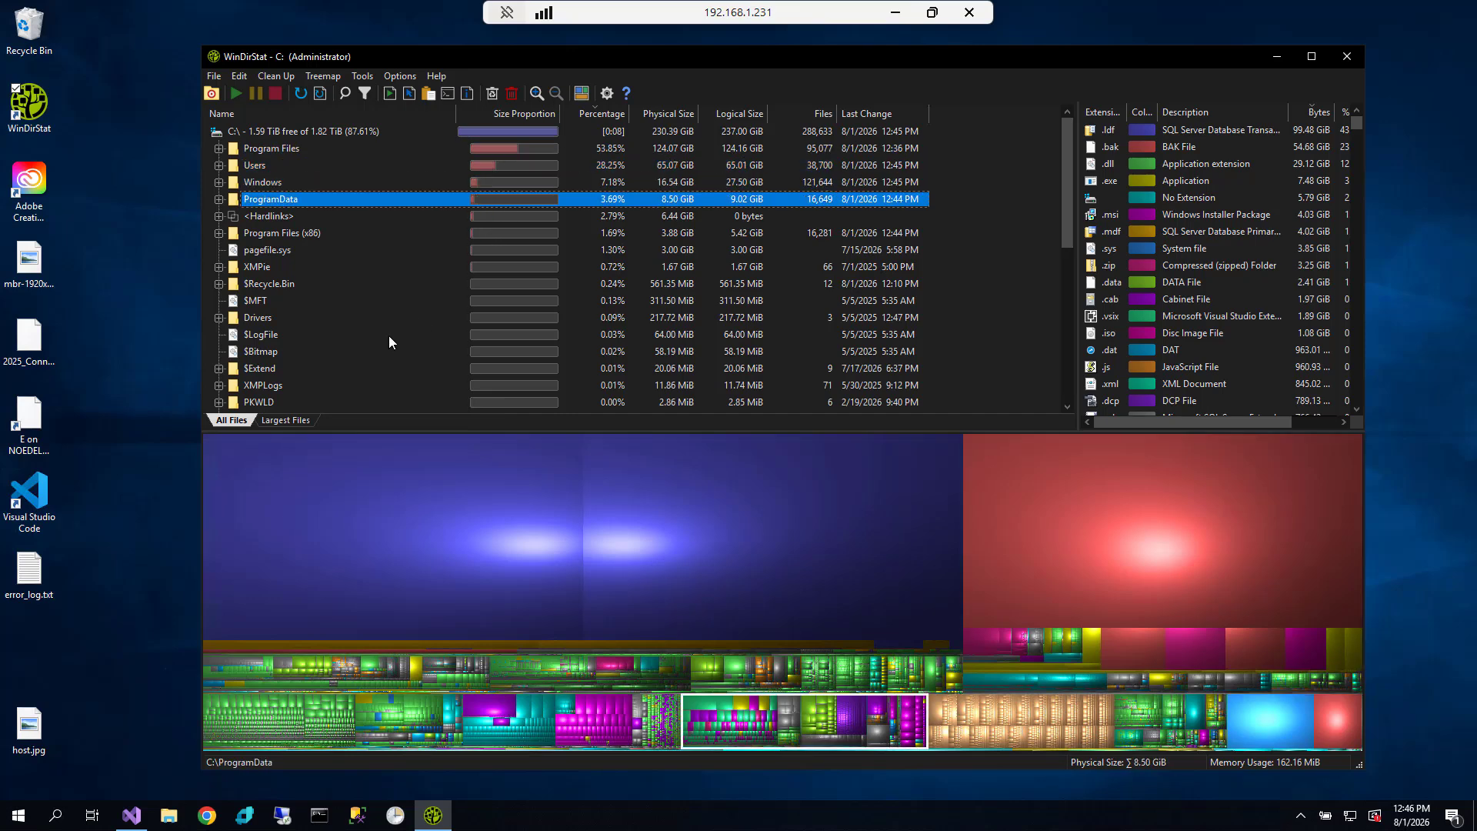
# Expand Users, Administrator and Downloads in the folder tree to examine which files take up the most space
pyautogui.click(218, 165)
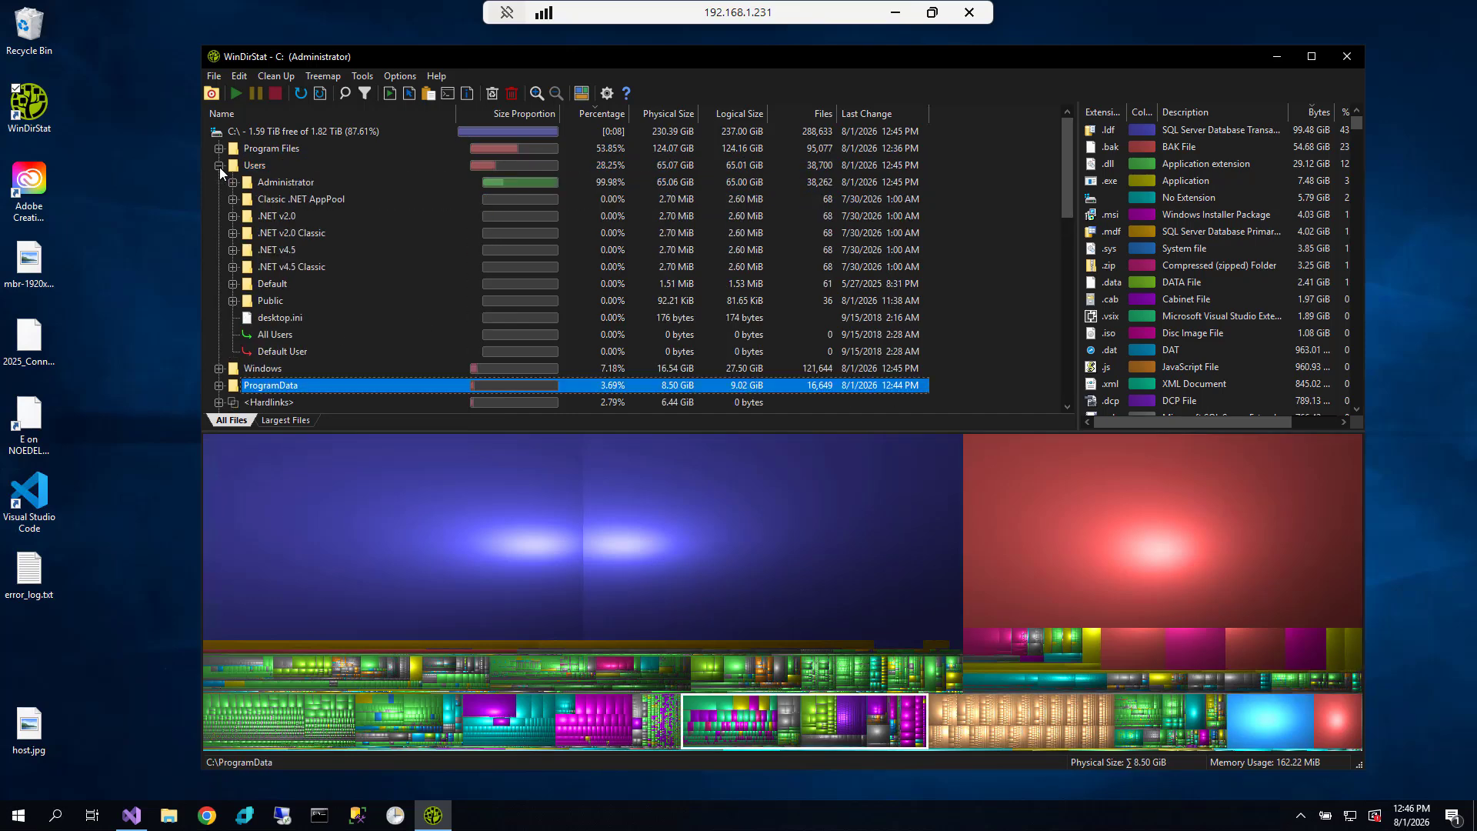
pyautogui.click(533, 189)
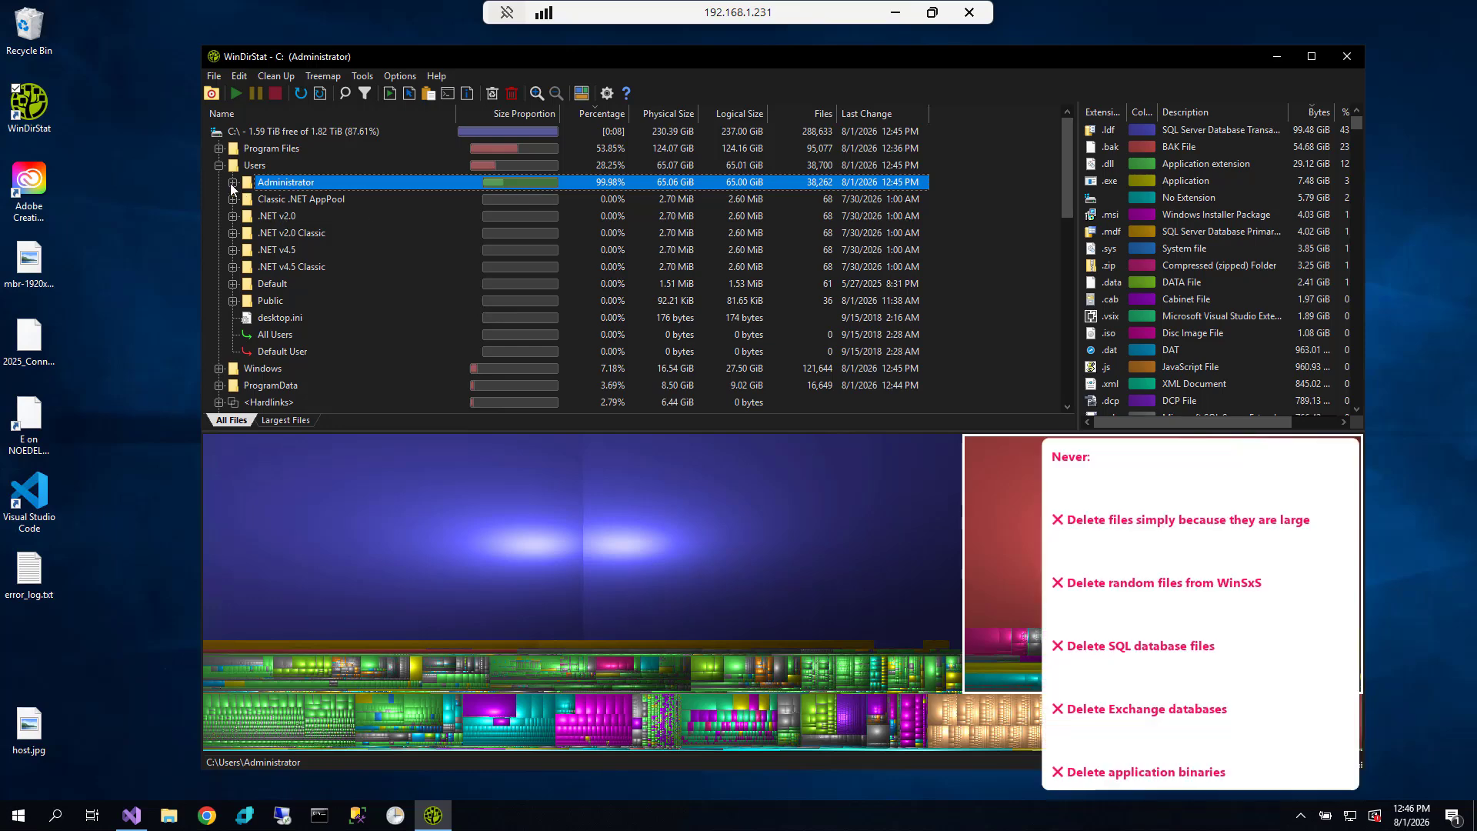
pyautogui.click(232, 182)
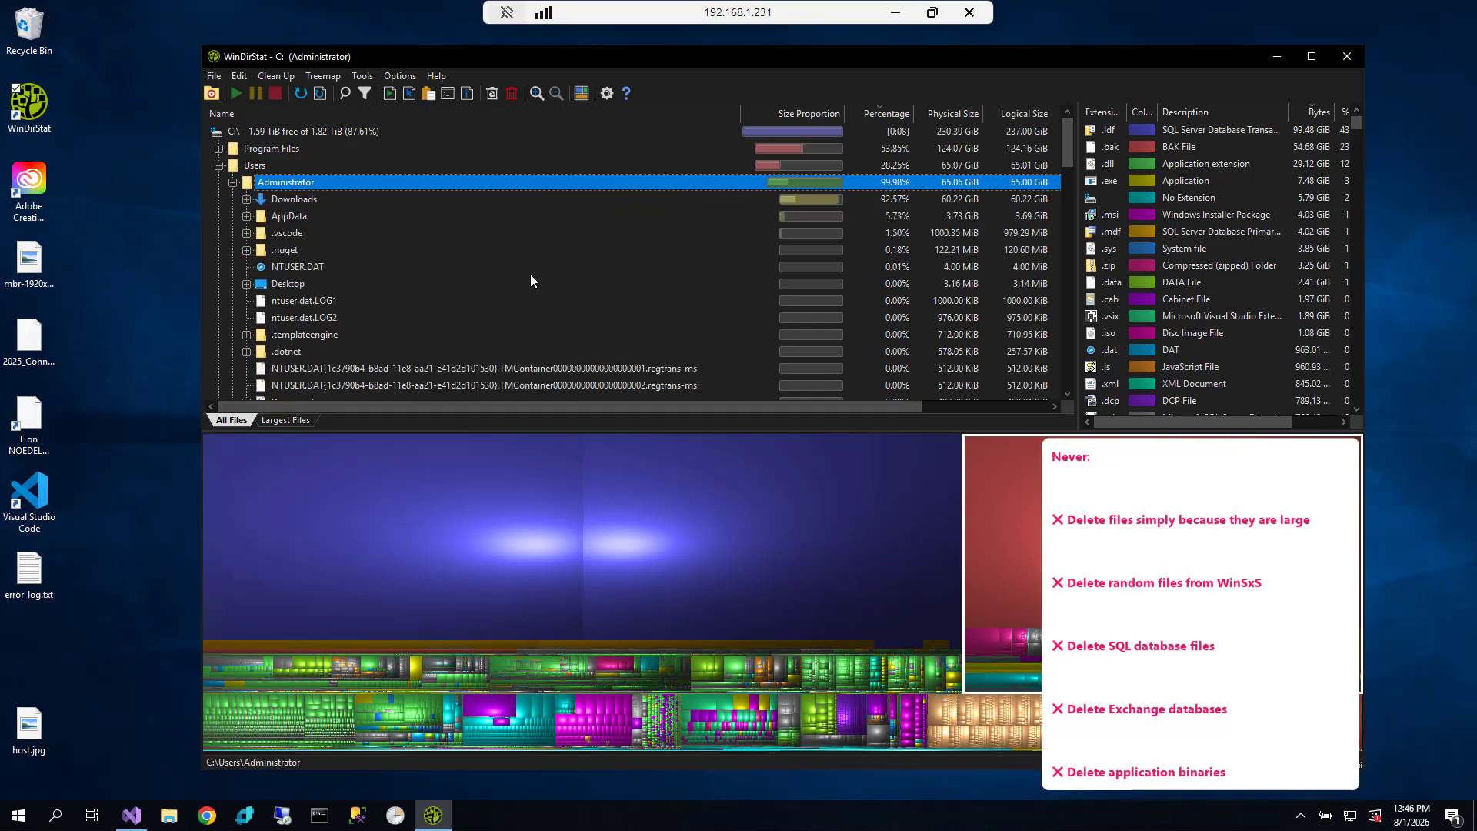
pyautogui.click(305, 202)
pyautogui.click(246, 199)
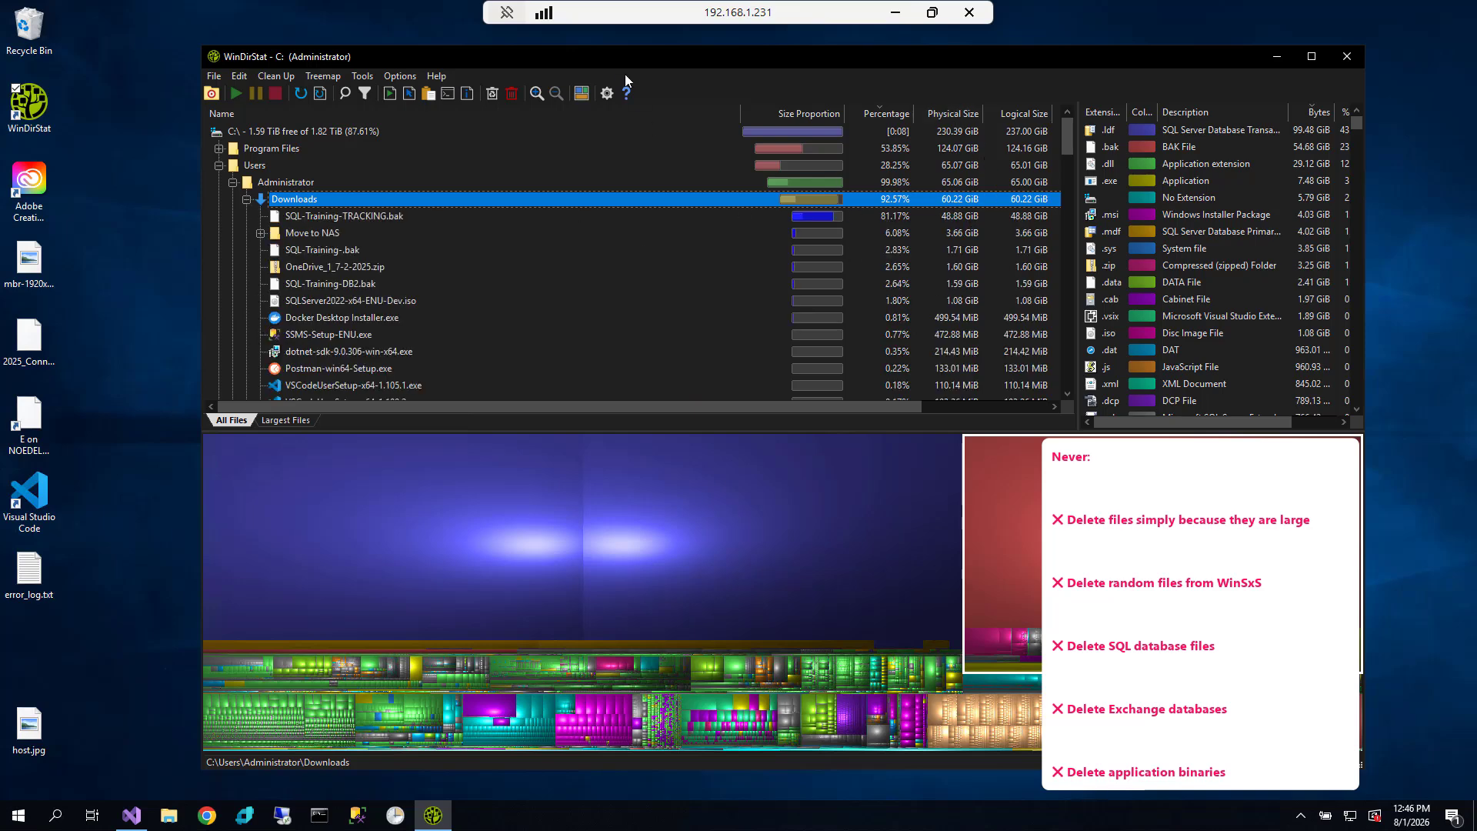
pyautogui.moveTo(607, 60); pyautogui.dragTo(558, 62)
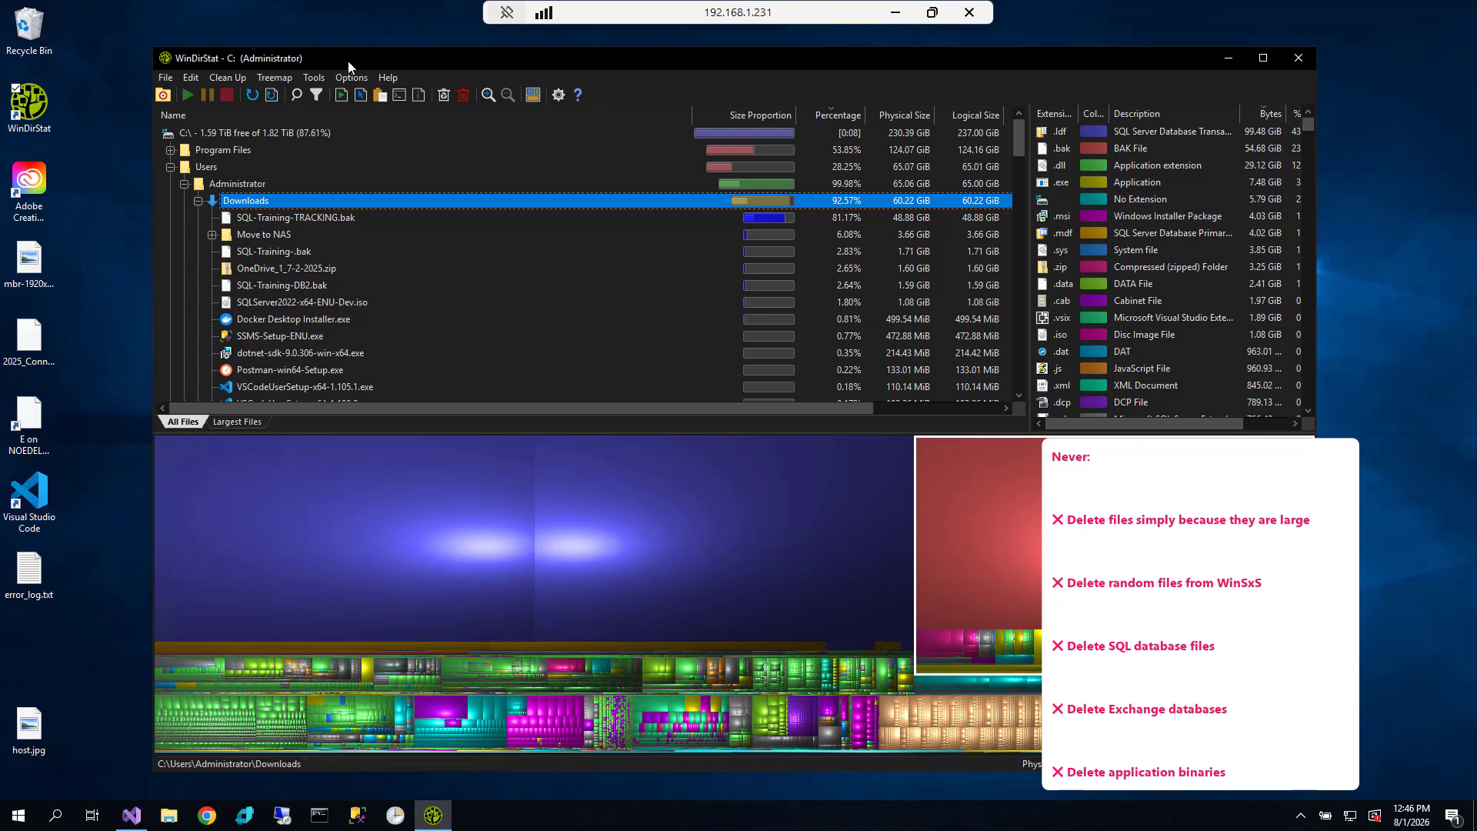
pyautogui.moveTo(348, 60); pyautogui.dragTo(345, 54)
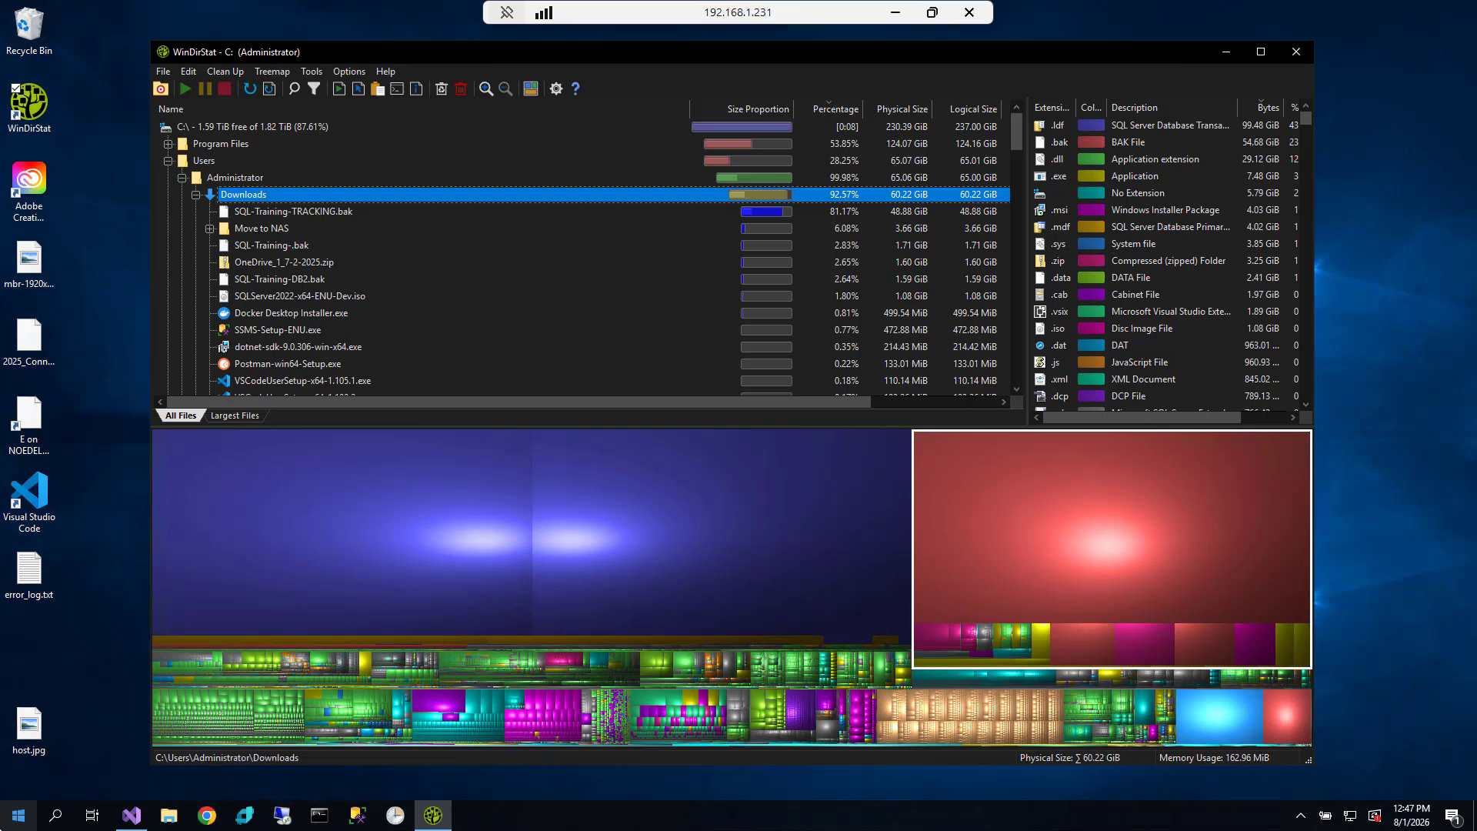
# Open Disk Cleanup for drive C, tick the Downloads entry, and close the window without cleaning anything
pyautogui.click(23, 820)
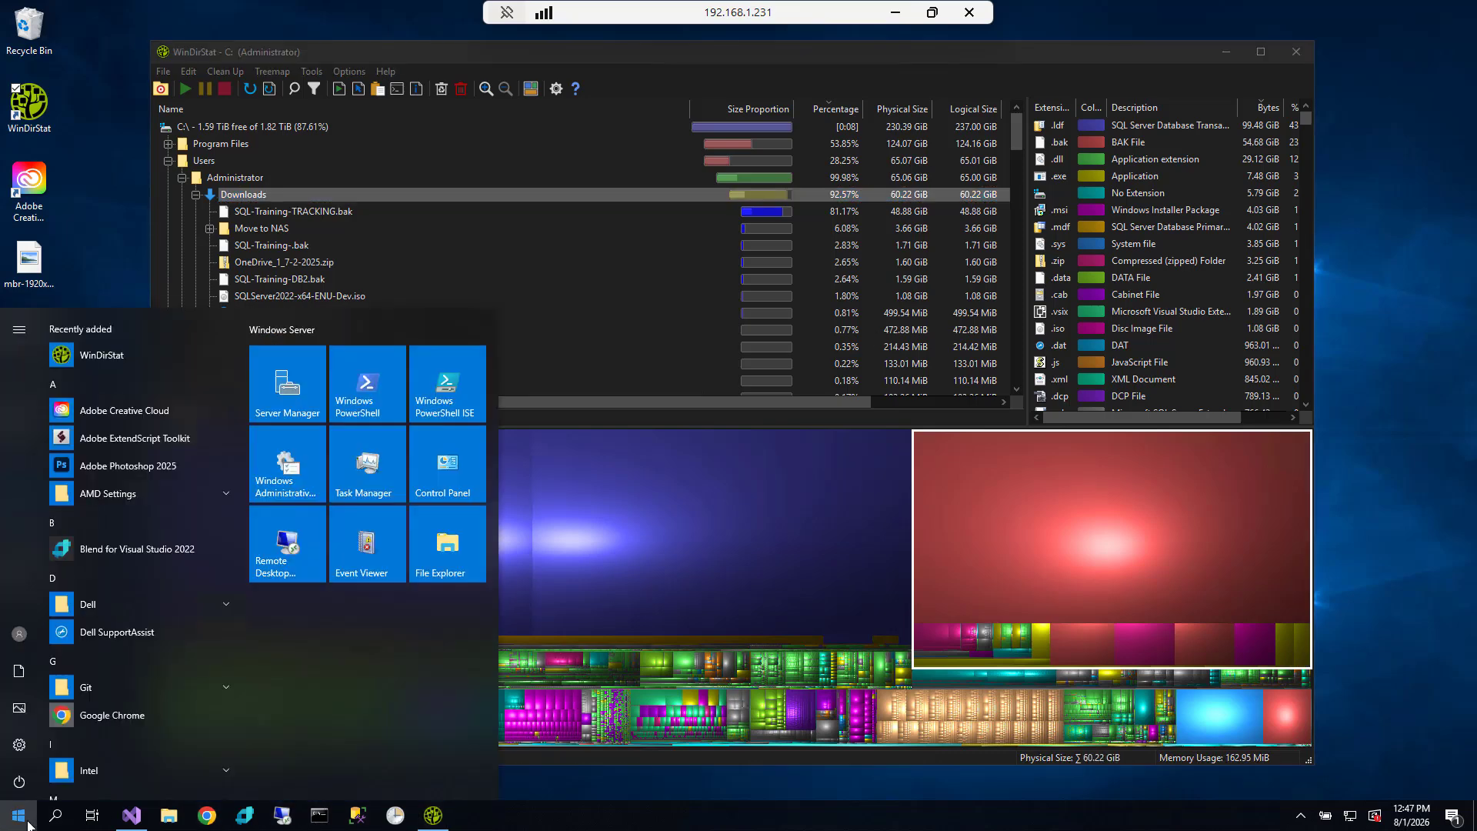
pyautogui.write('clean')
pyautogui.click(132, 386)
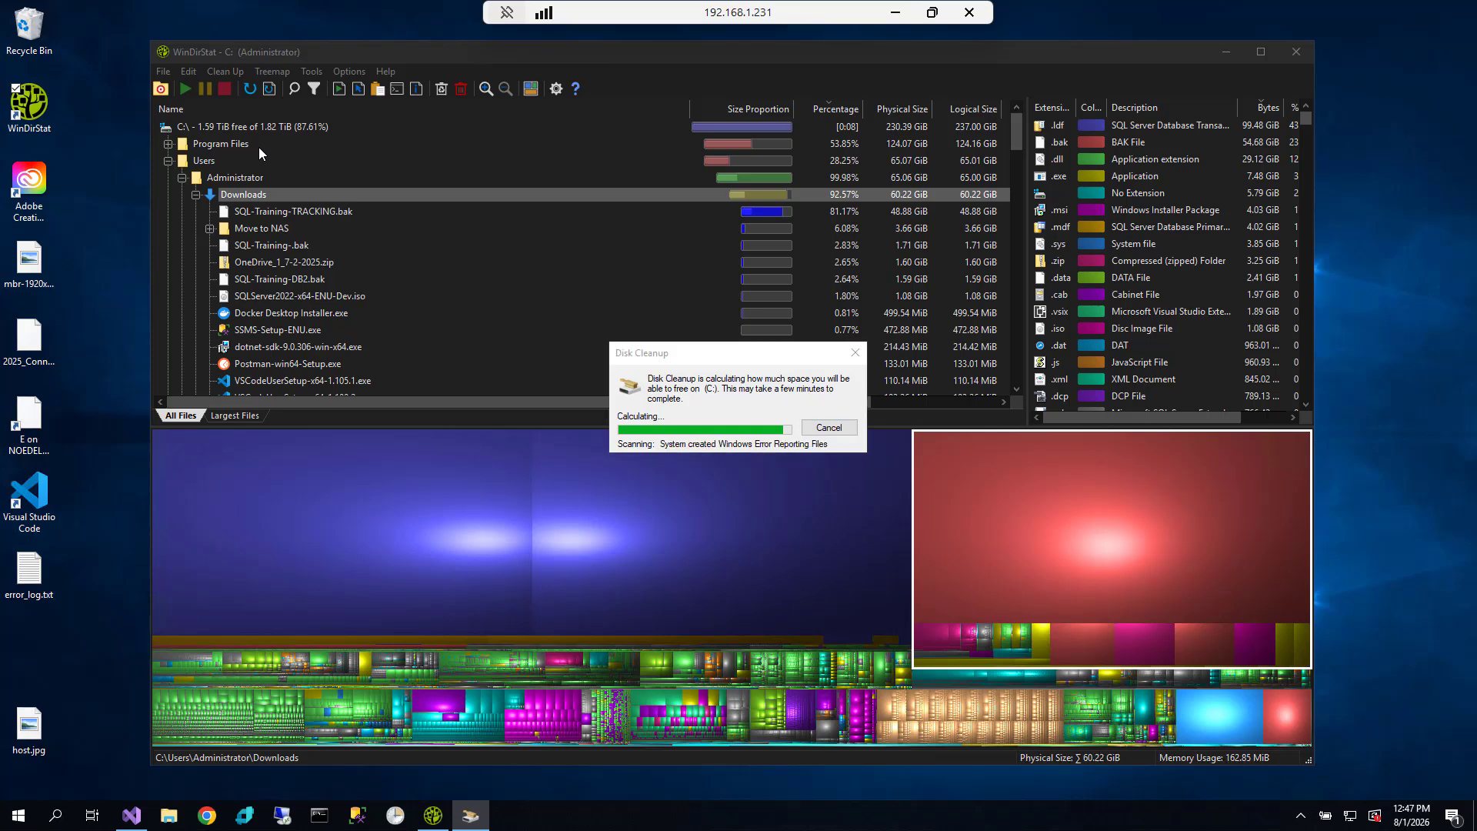
pyautogui.moveTo(300, 164); pyautogui.dragTo(492, 166)
pyautogui.moveTo(604, 270); pyautogui.dragTo(603, 289)
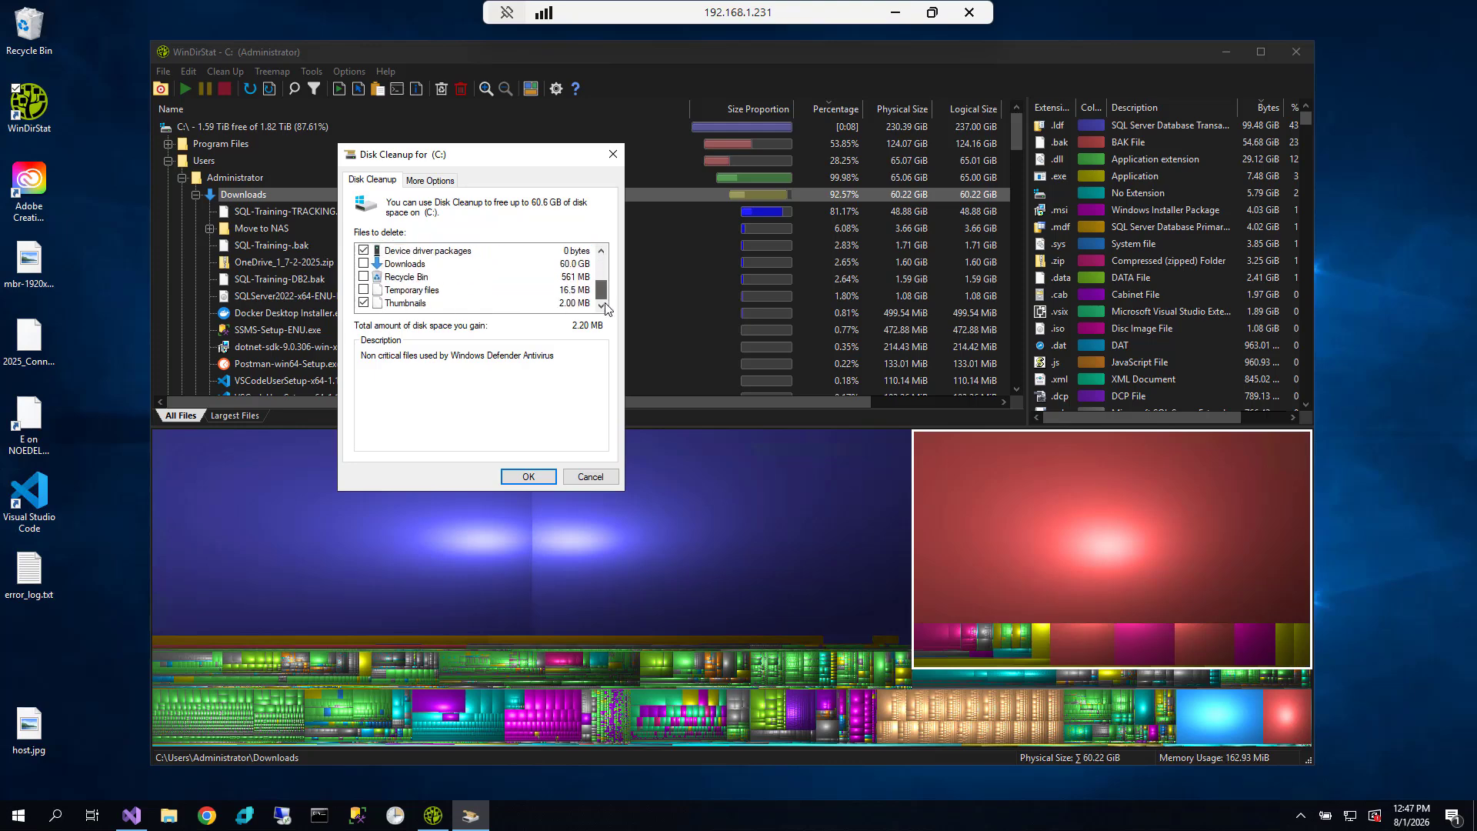
pyautogui.click(363, 265)
pyautogui.click(613, 154)
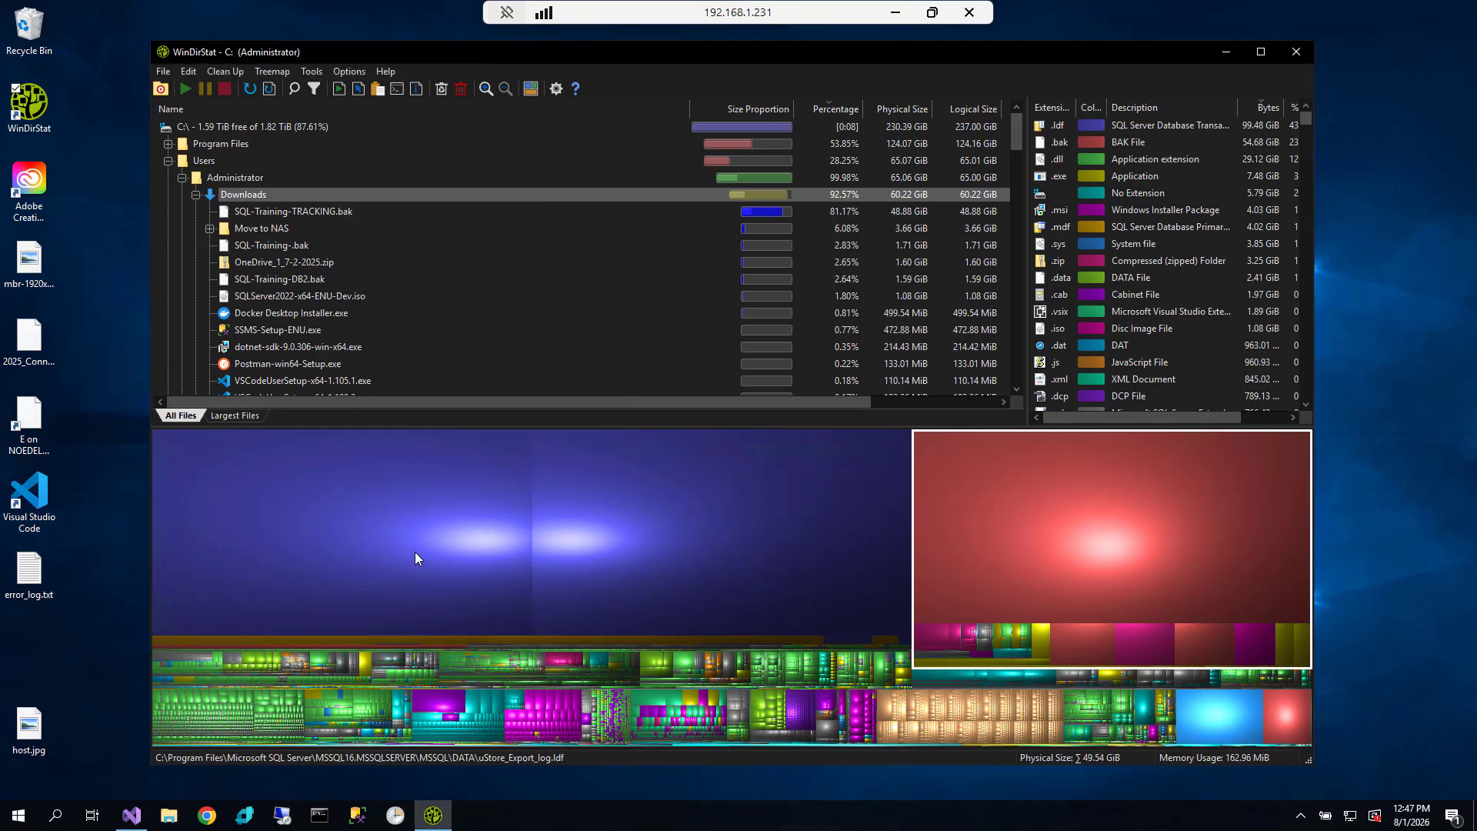
# Open the Downloads folder in File Explorer, sort it by size, select SQL-Training-TRACKING.bak, and close the window
pyautogui.click(168, 814)
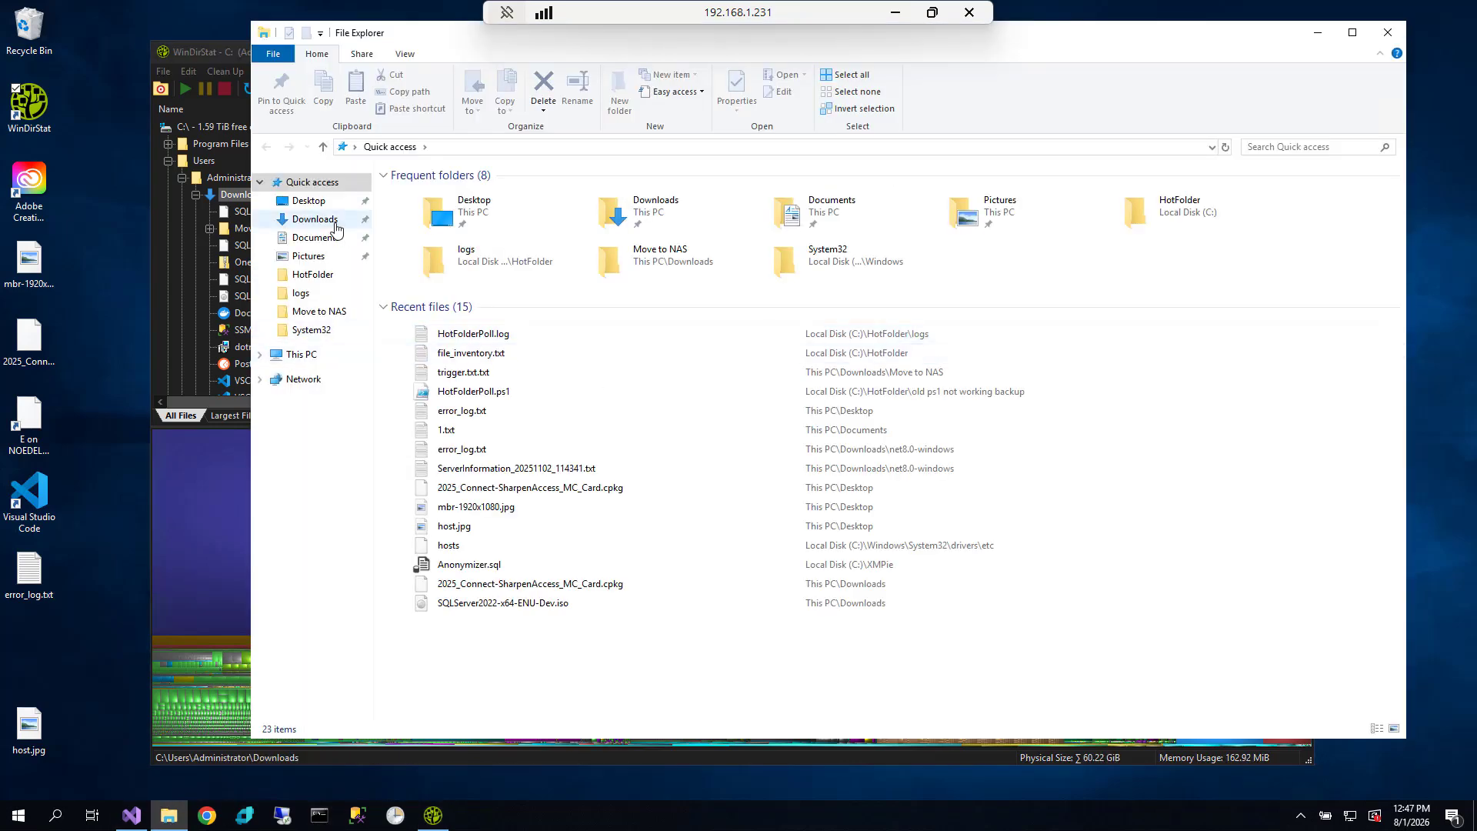
pyautogui.click(315, 219)
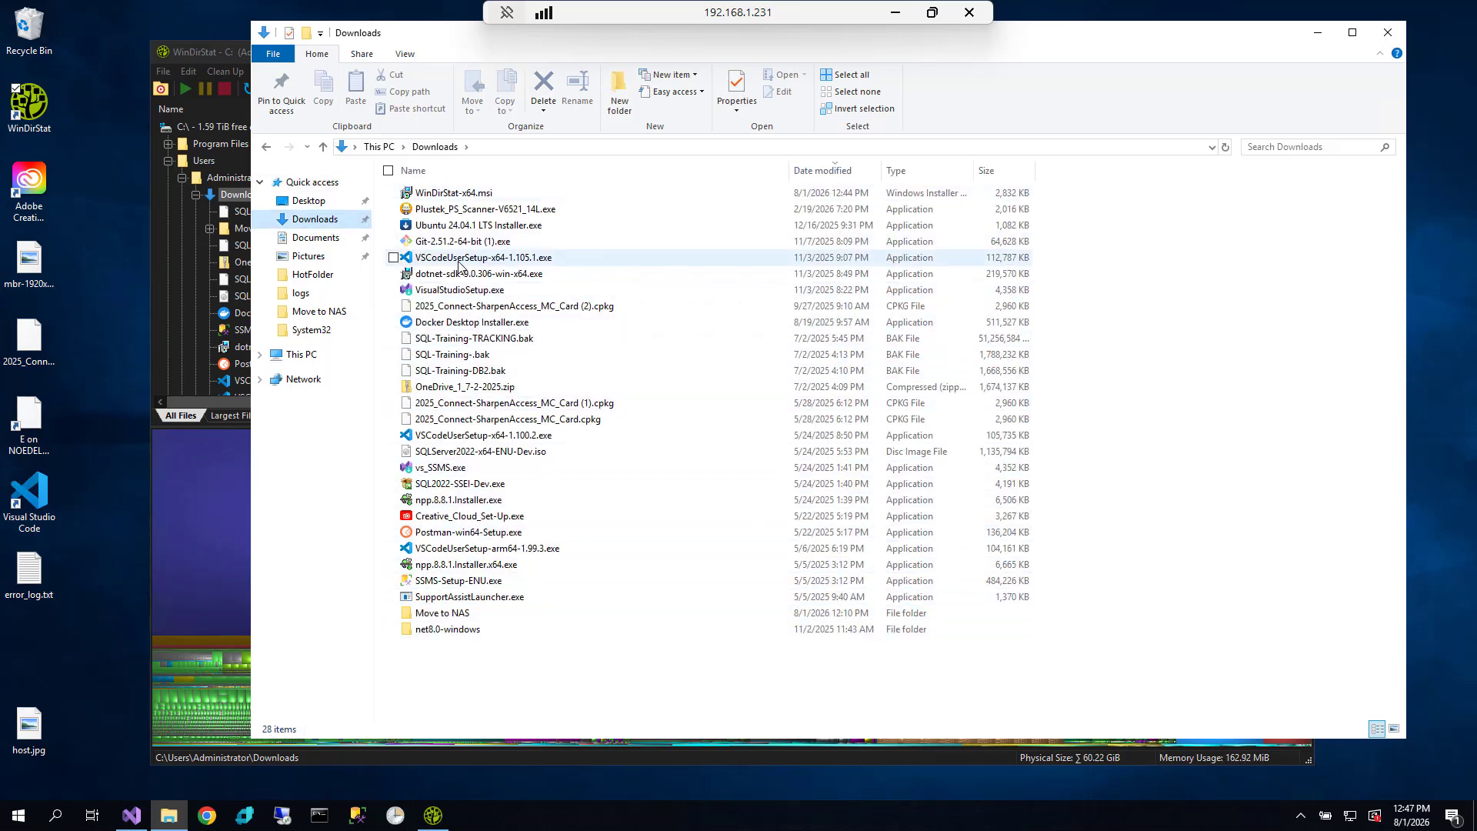
pyautogui.click(1001, 172)
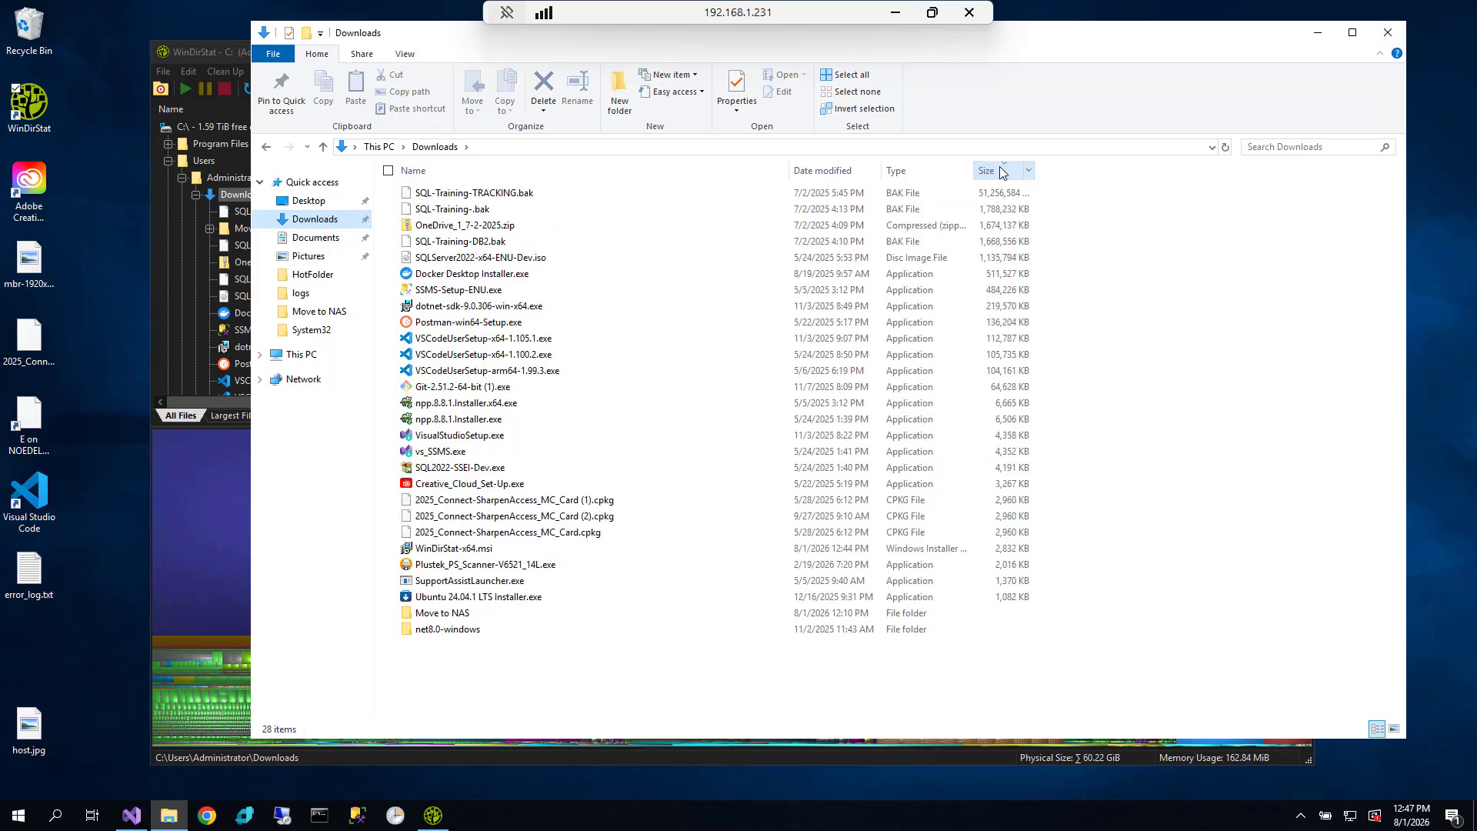
pyautogui.click(512, 196)
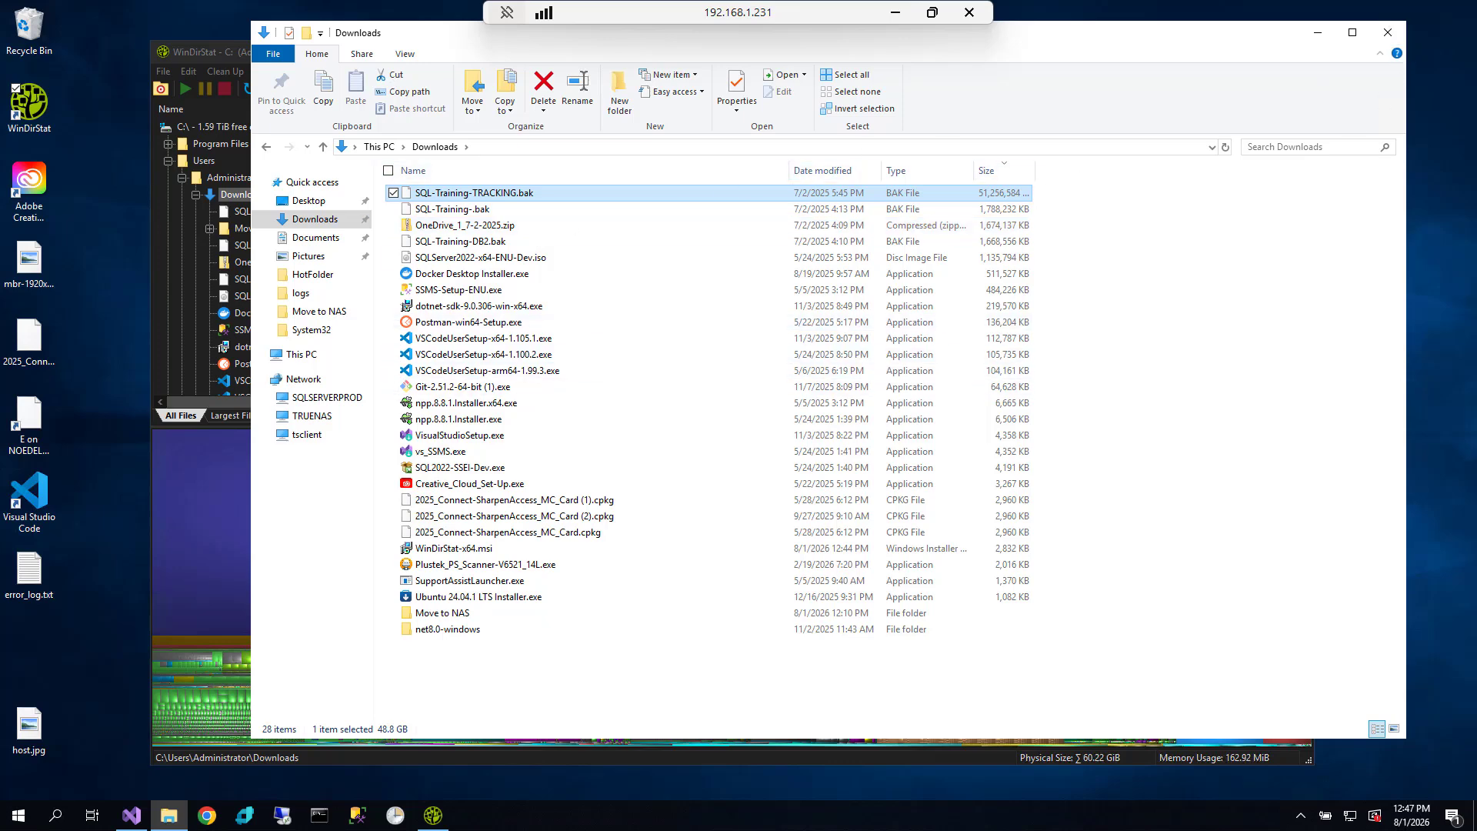
pyautogui.click(1389, 33)
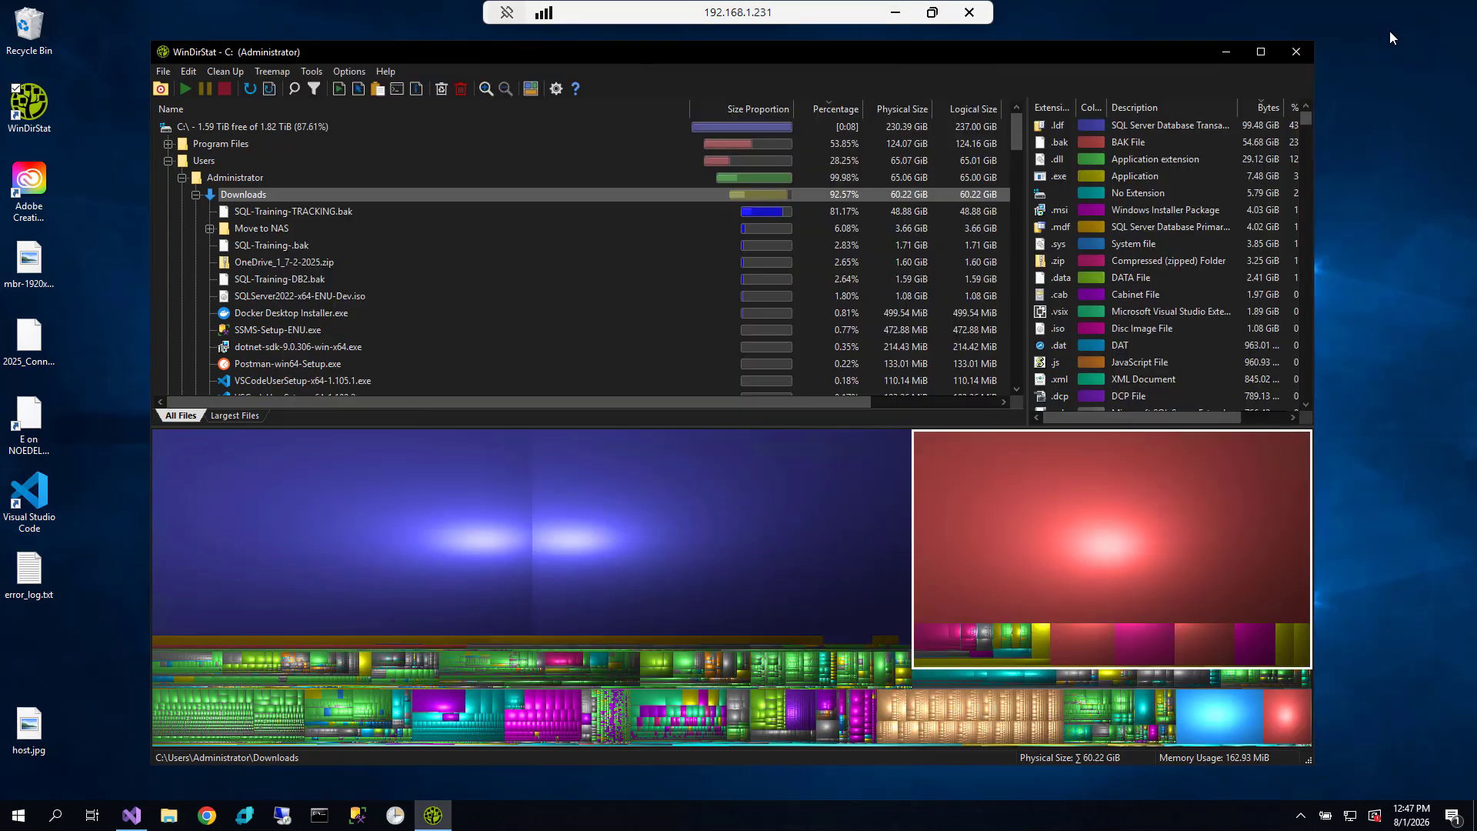